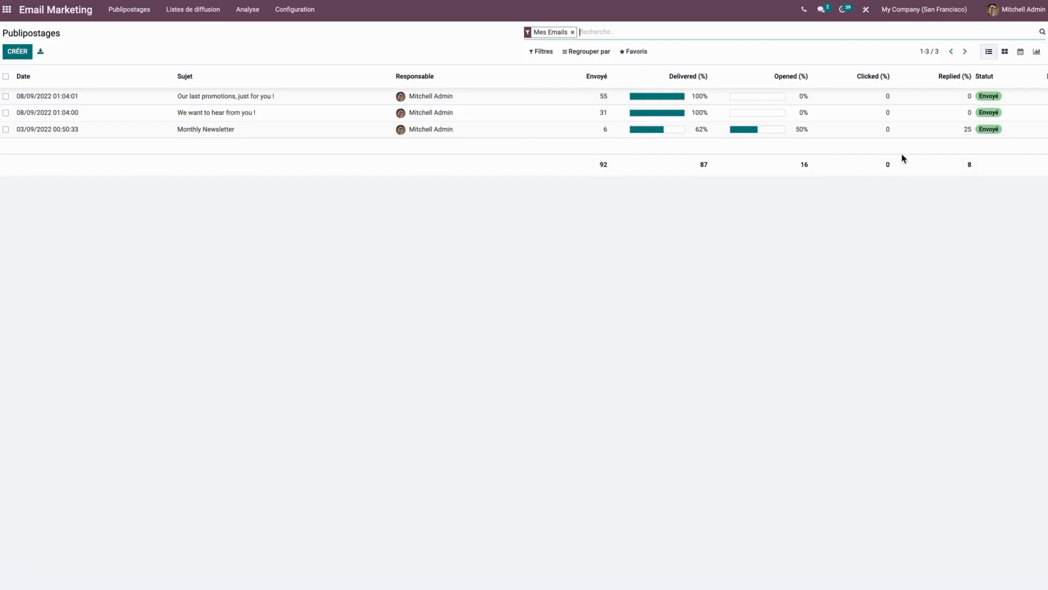
Create a new mailing with the subject NEWSLETTER SEPTEMBRE, addressed to the Newsletter mailing list.
left_click(1005, 52)
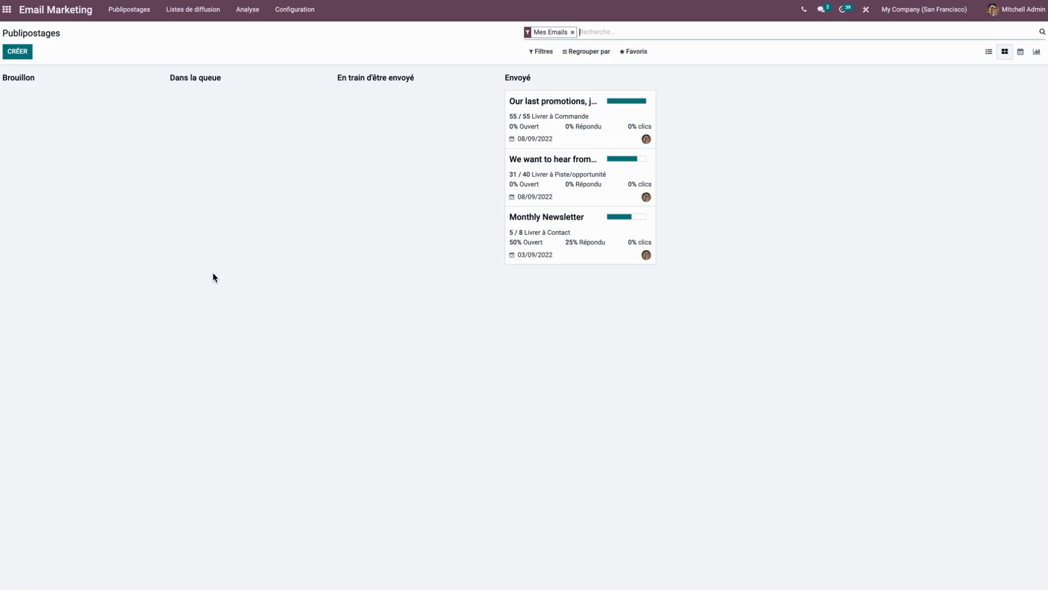
left_click(17, 52)
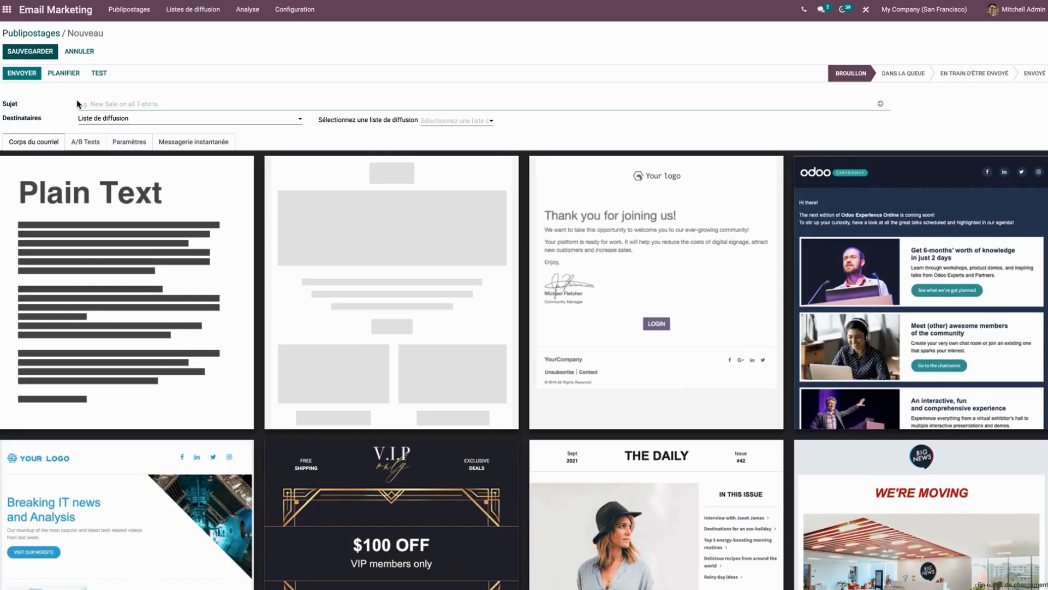
type("NE")
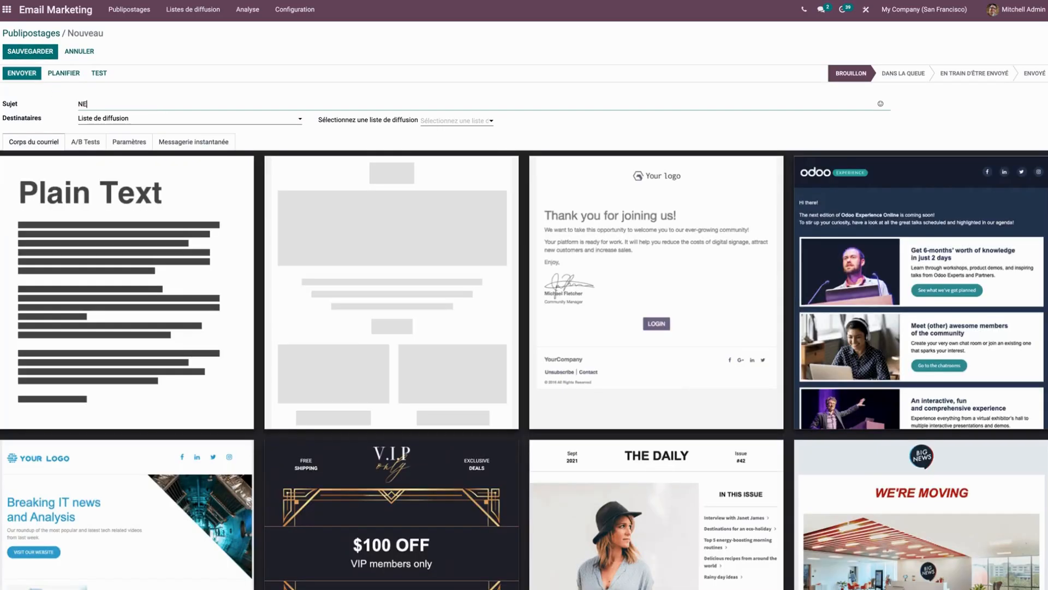
type("WSLETTER SEPTEMBRE")
left_click(445, 122)
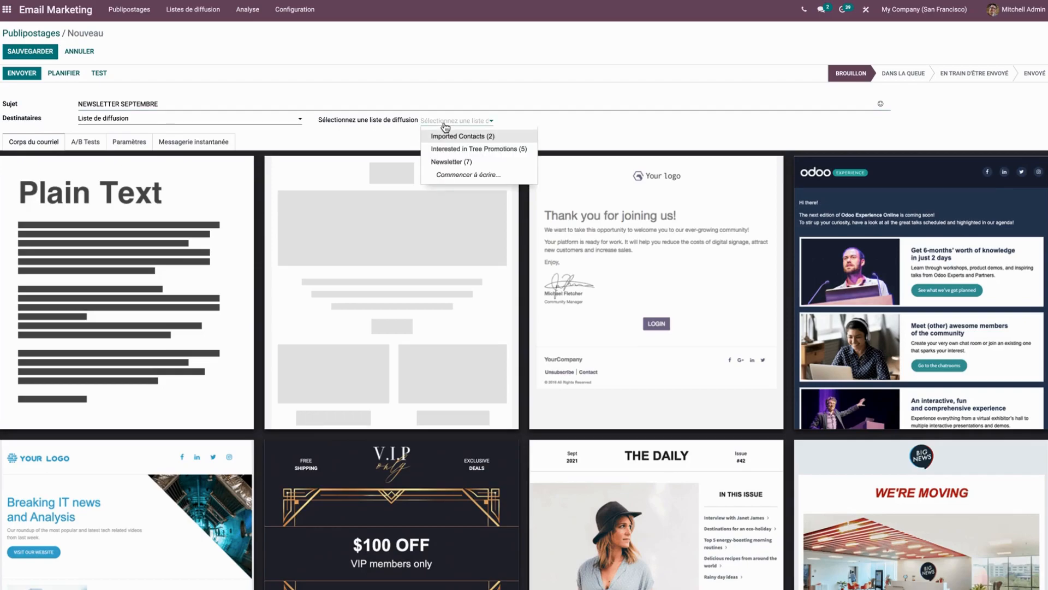
left_click(470, 162)
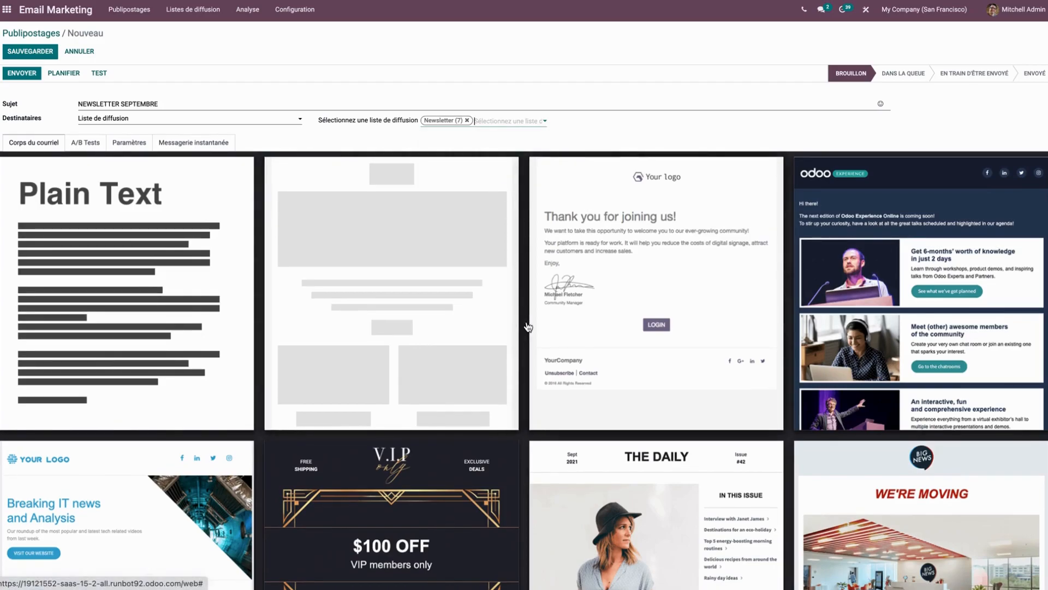
Browse the email templates and apply THE DAILY template to the mailing body.
scroll(527, 327, "down", 4)
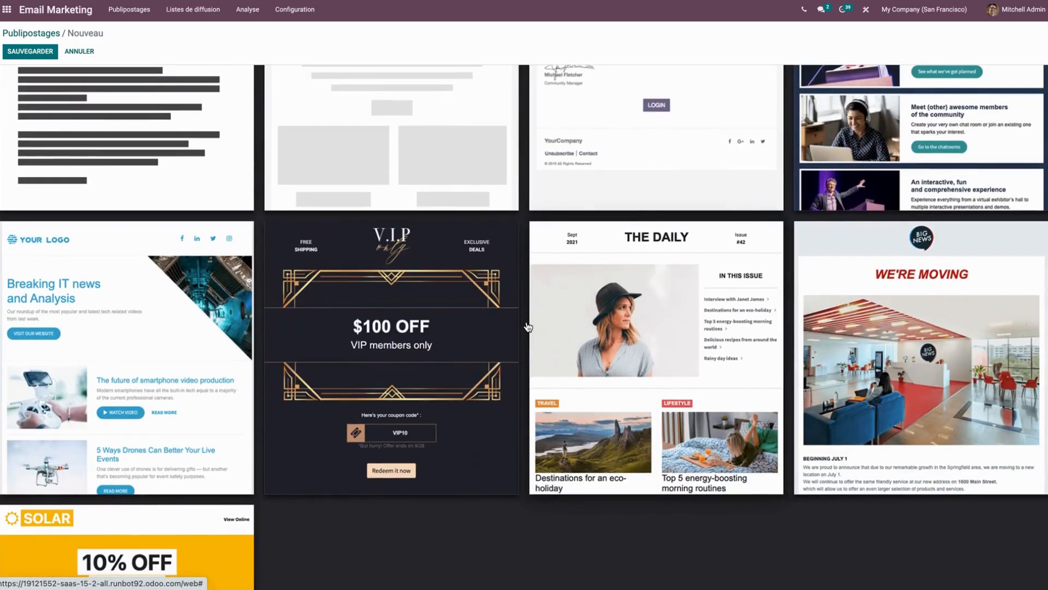
scroll(528, 326, "up", 2)
scroll(528, 327, "up", 1)
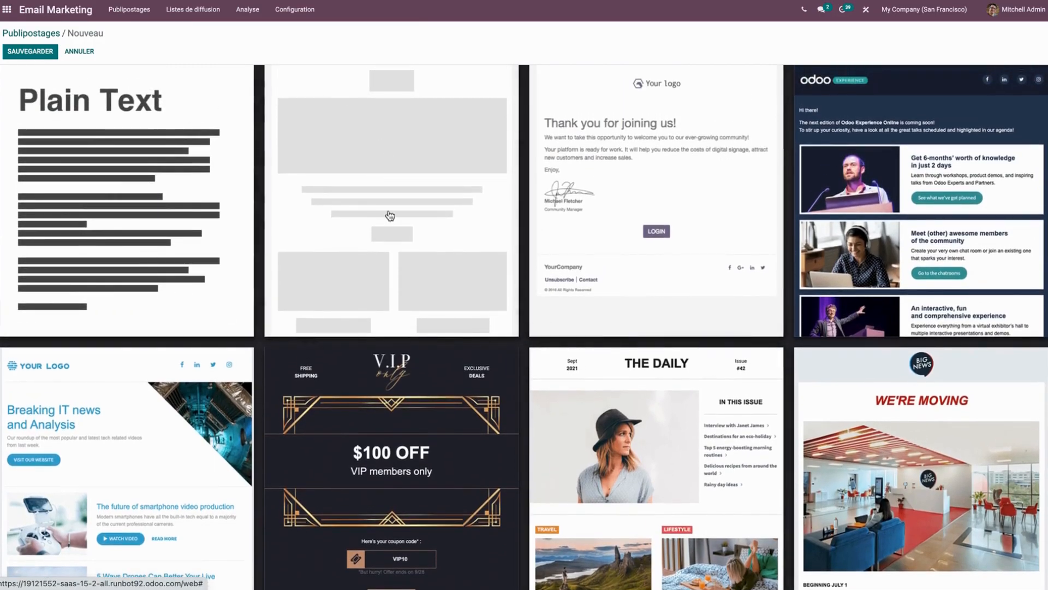
left_click(651, 452)
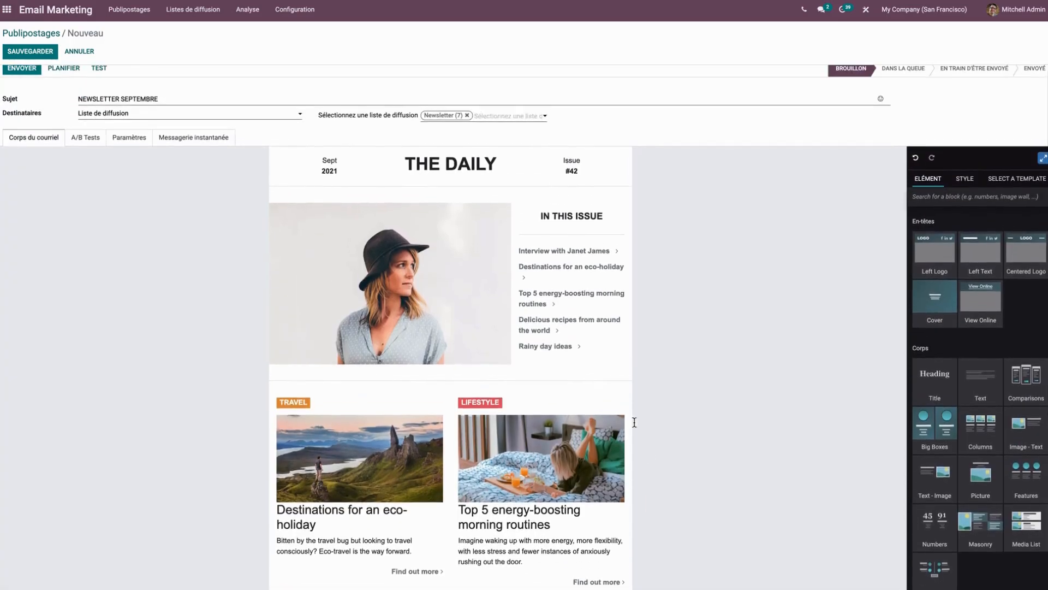
Replace the date in the header with the uploaded image icone sans ombré.png and narrow its column to shrink the logo.
left_click_drag(346, 173, 321, 163)
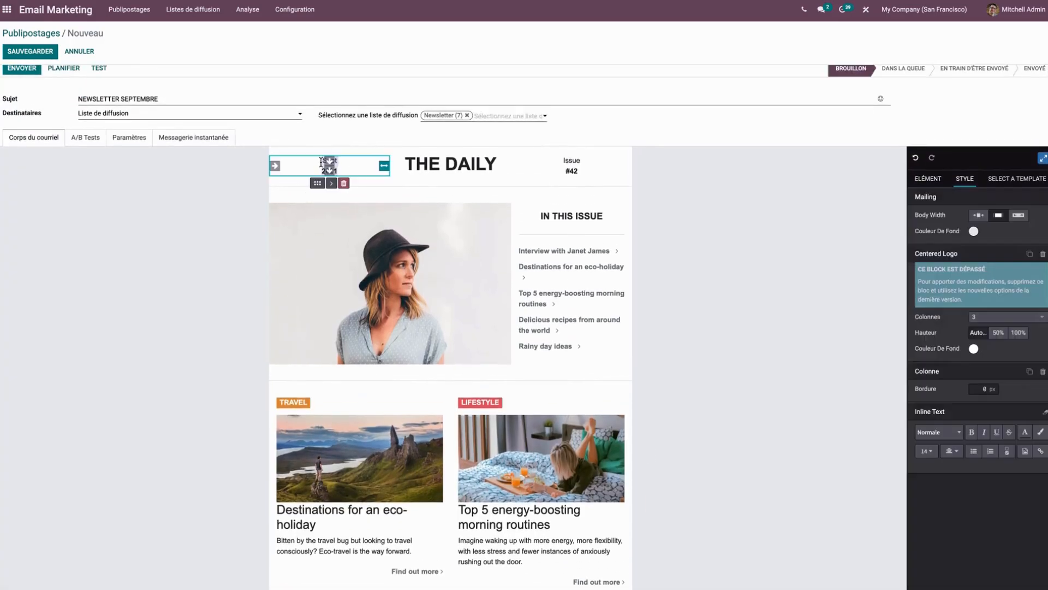
key("BackSpace")
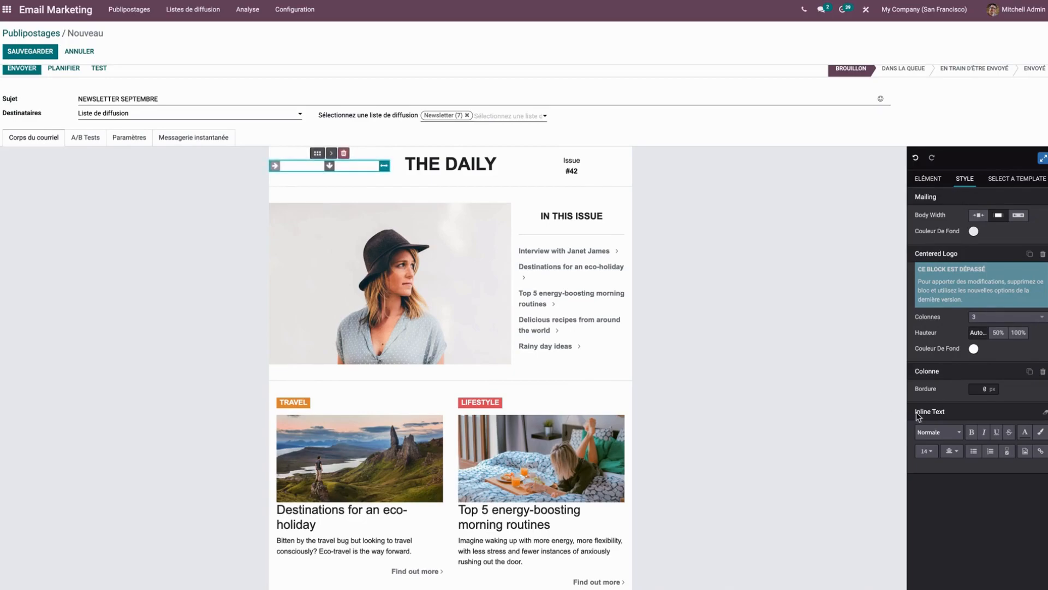
left_click(1025, 453)
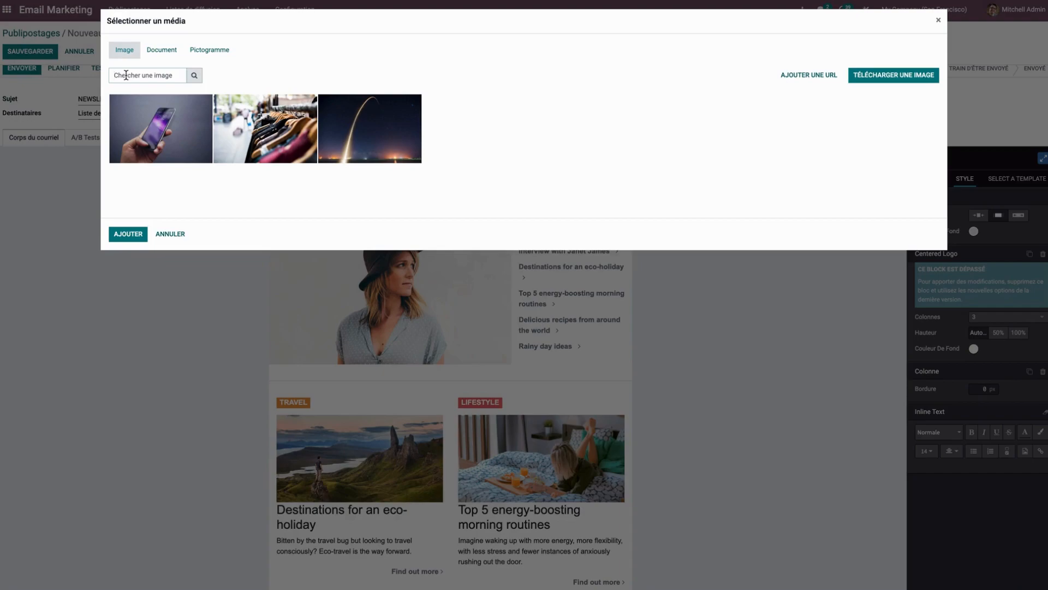
left_click(906, 77)
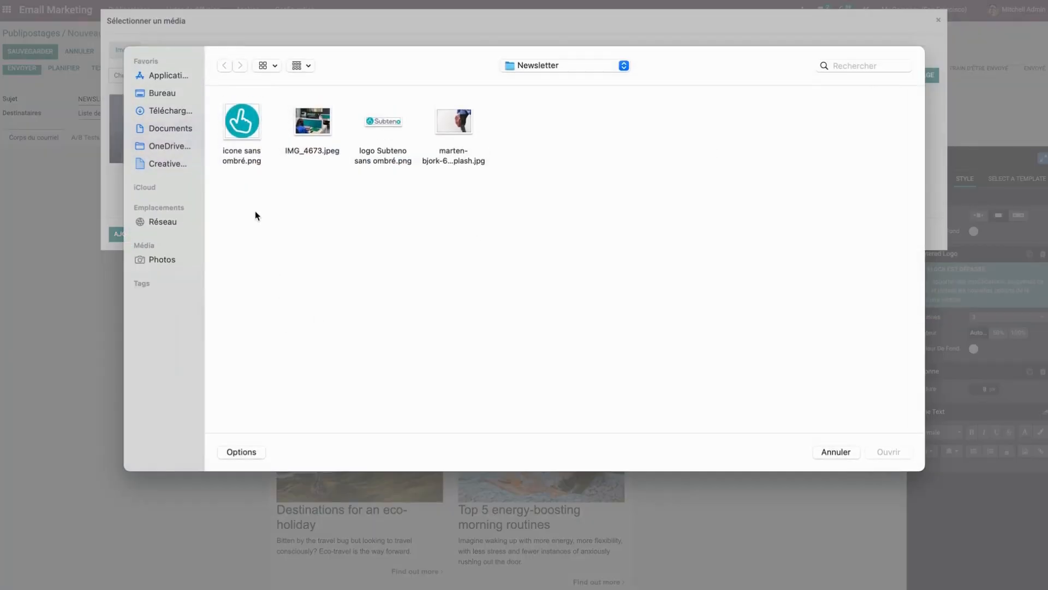
left_click(249, 141)
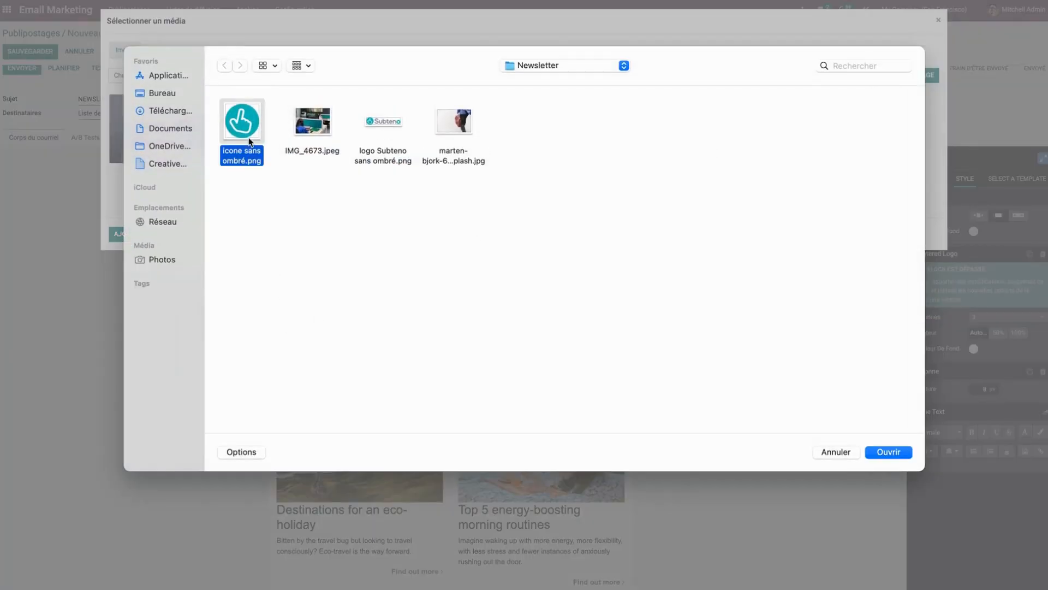
left_click(891, 453)
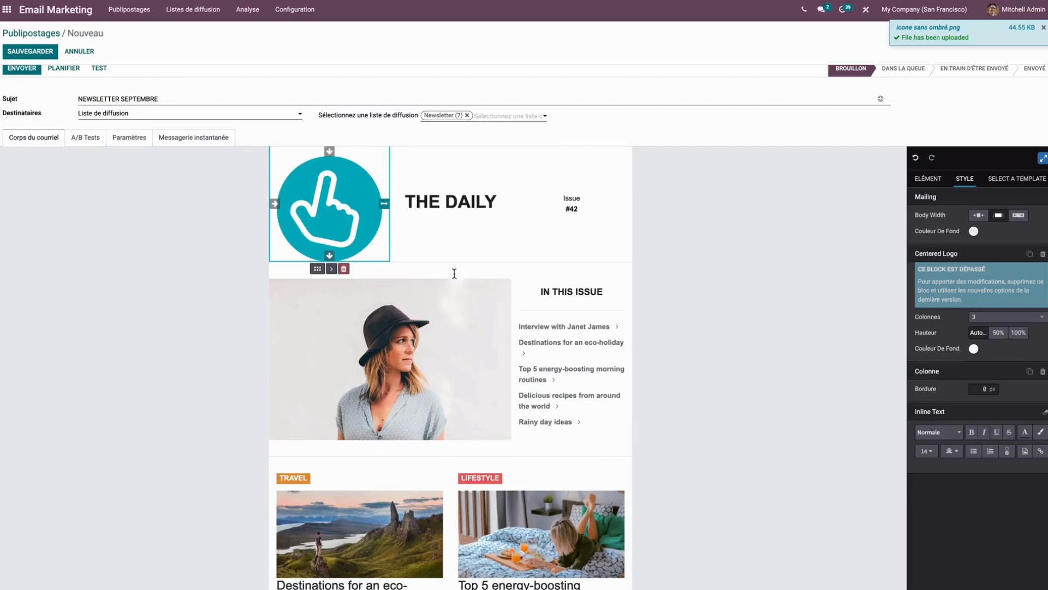
left_click_drag(384, 203, 324, 174)
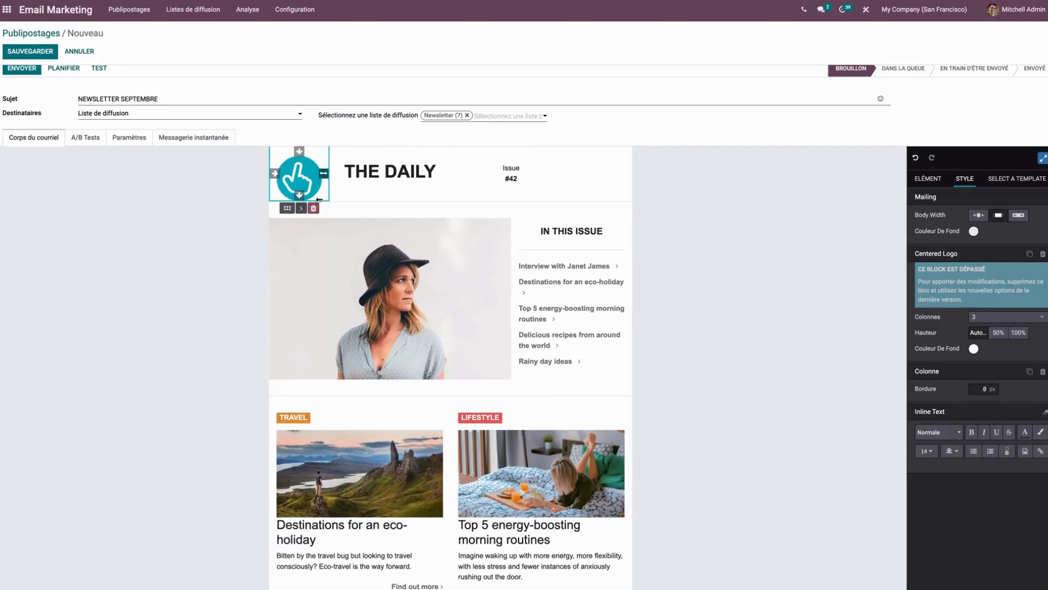
Change the header title THE DAILY to NEWSLETTER and widen its column so the word fits on one line.
left_click(409, 178)
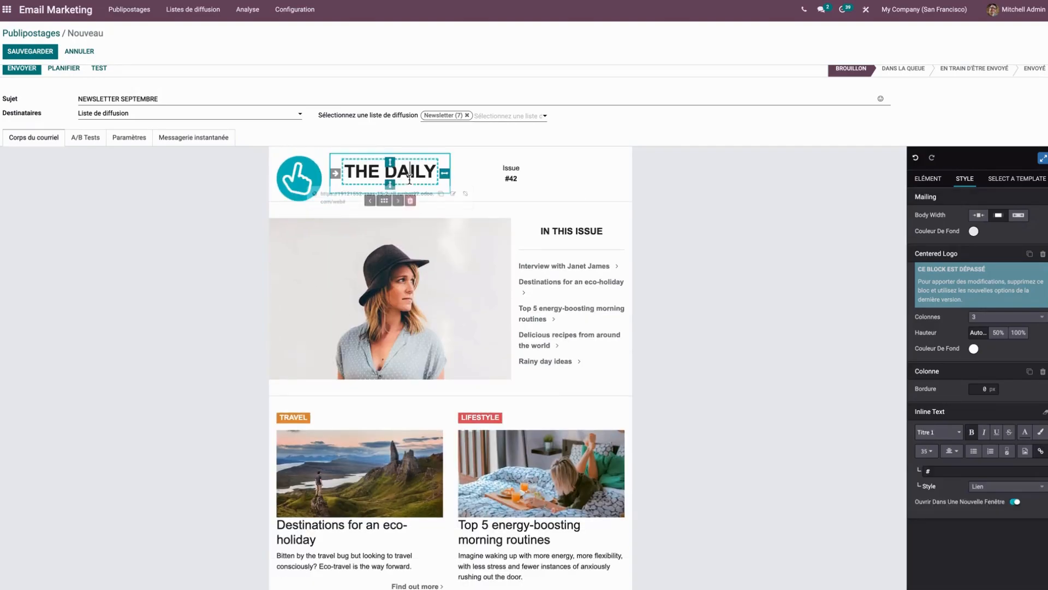
left_click_drag(436, 174, 345, 182)
type("NE")
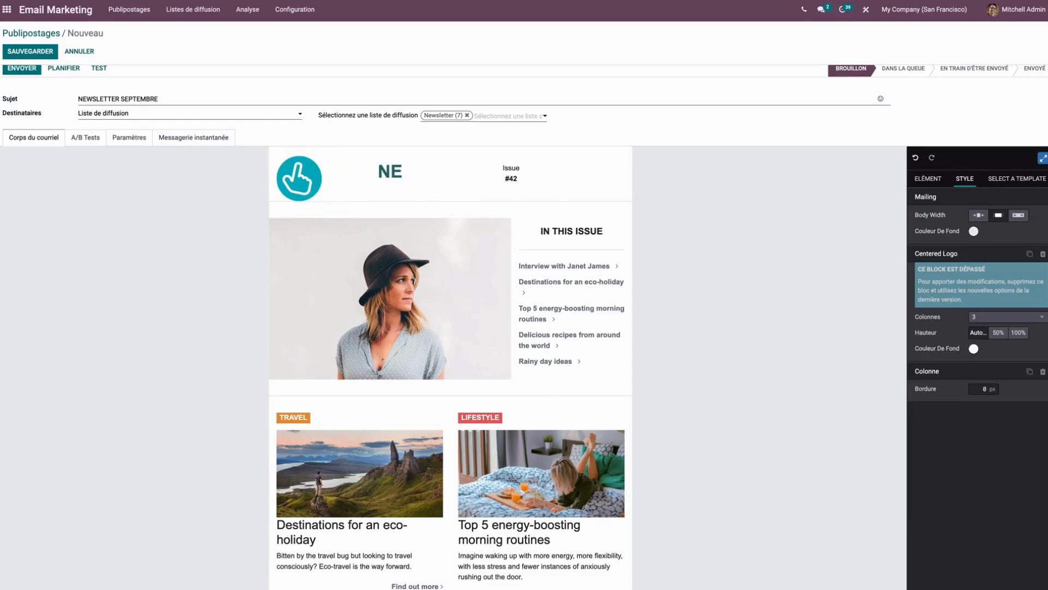
type("WSLETTER")
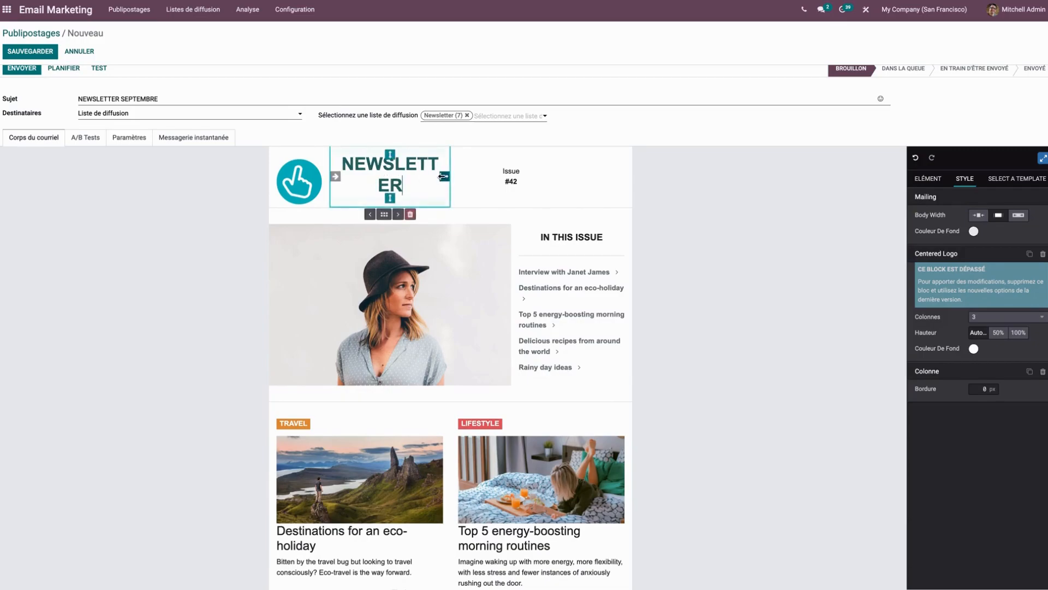
left_click_drag(447, 176, 529, 181)
Replace the header's issue number text with SEPTEMBRE, then narrow its column to fit beside the title and adjust its vertical spacing.
left_click(363, 216)
left_click_drag(344, 215, 326, 209)
type("SEPTEMBRE")
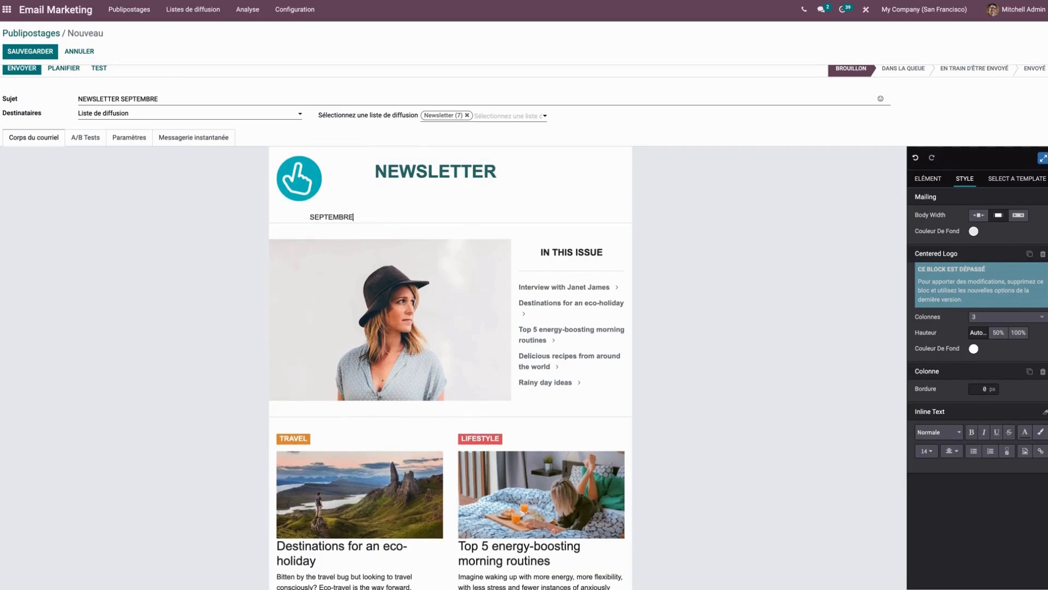
left_click_drag(384, 213, 352, 214)
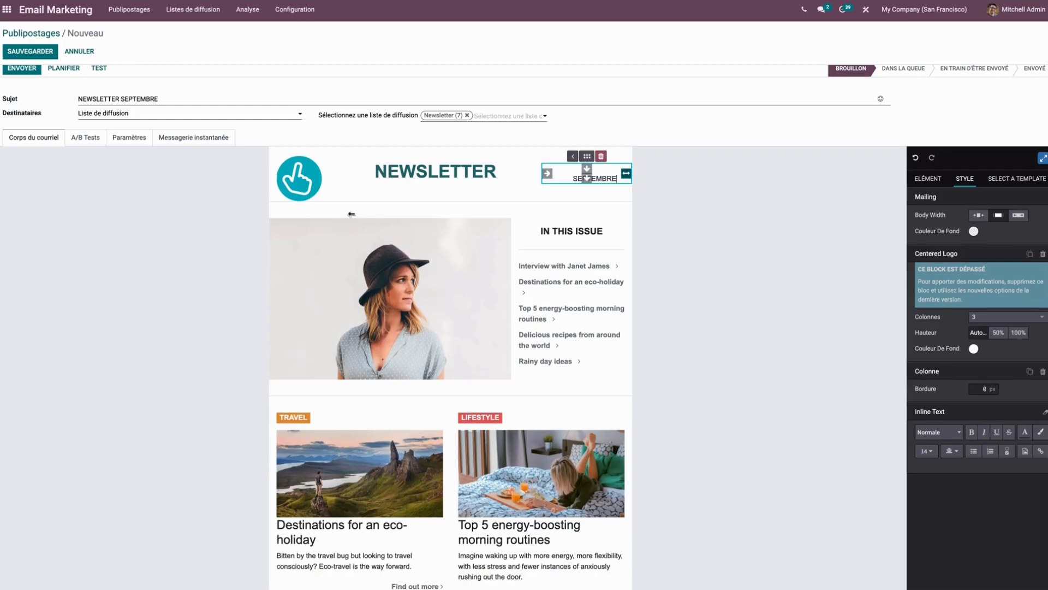
left_click_drag(587, 179, 587, 192)
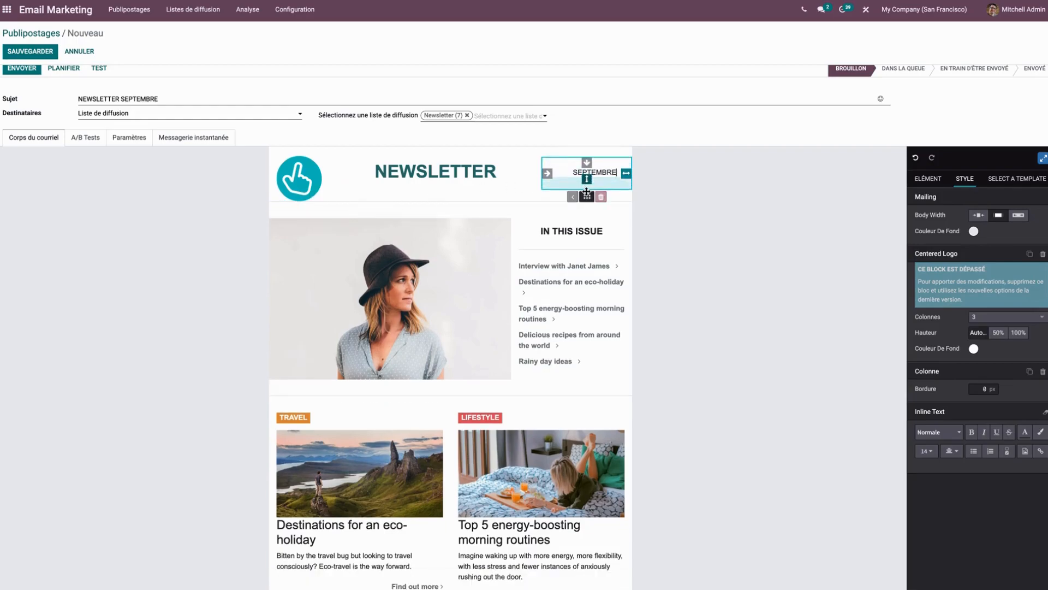
Set the text colour of the NEWSLETTER title to the custom colour #28AEBF.
left_click_drag(497, 173, 374, 174)
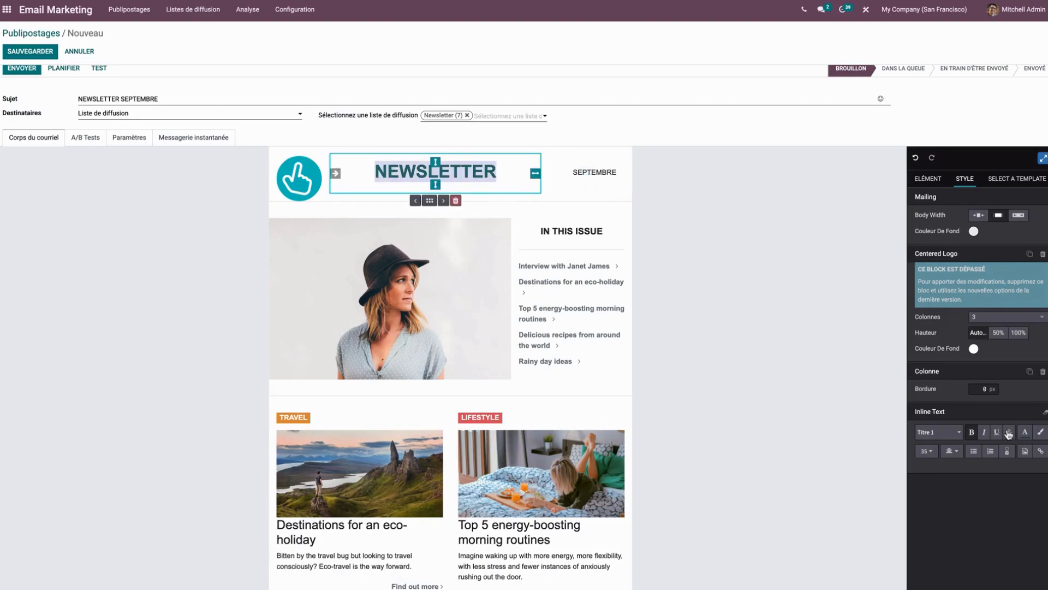
left_click(1026, 435)
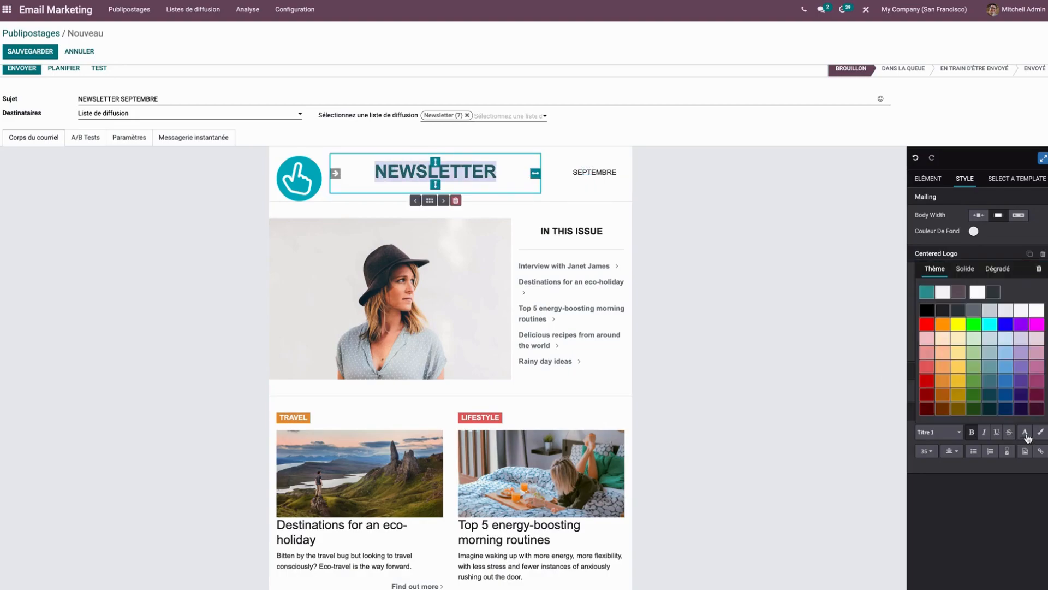
left_click(972, 271)
double_click(931, 408)
key("BackSpace")
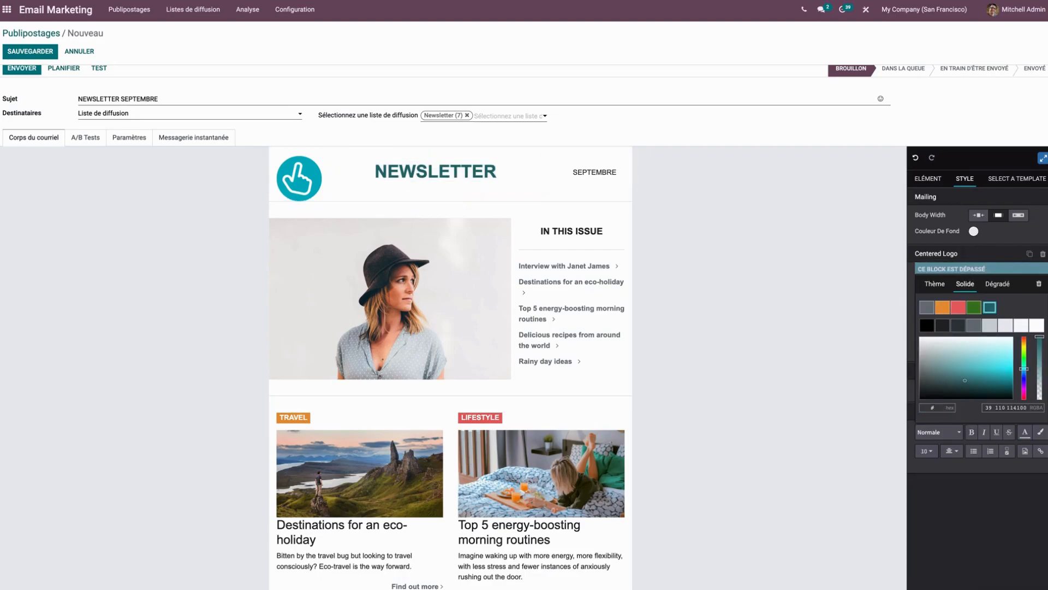
type("28AEBF")
key("Return")
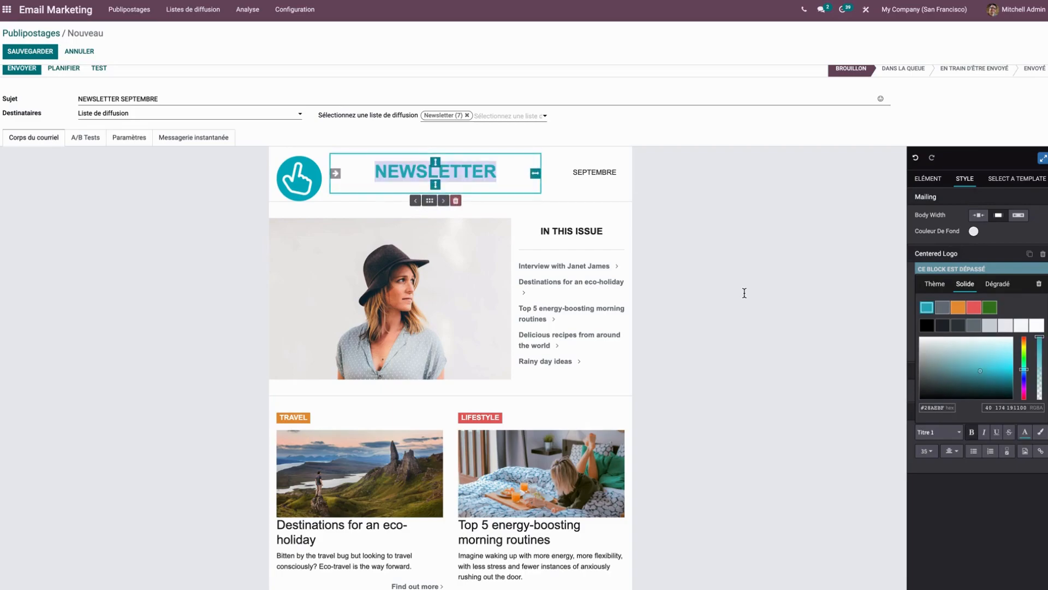
left_click(744, 293)
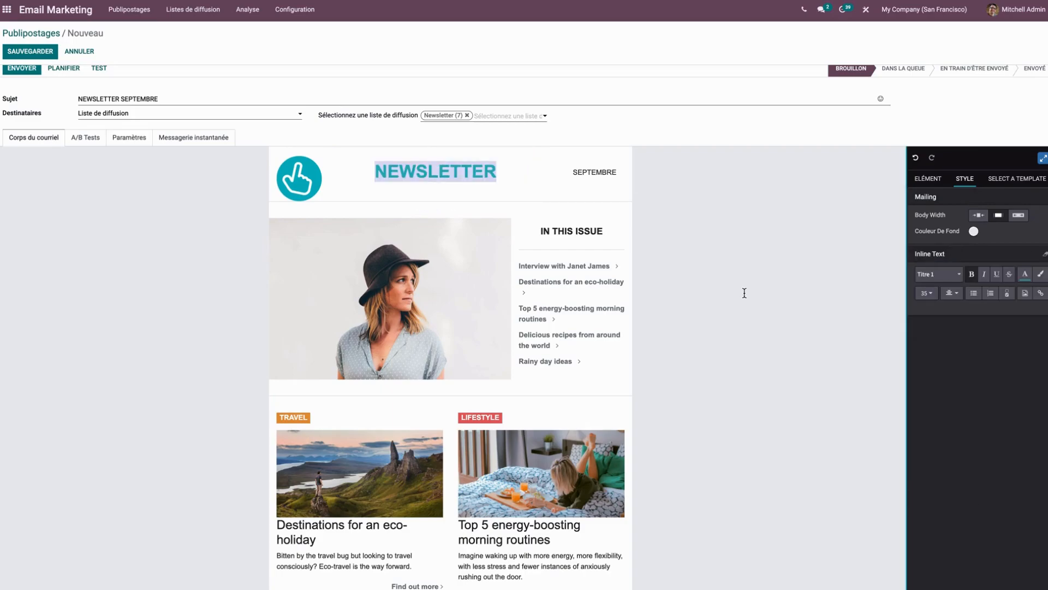
Replace the heading beside the main photo with ACTUALITÉ and its link list with the lines "Nouvel article de blog" and "C'est par ici !".
left_click_drag(603, 232, 537, 232)
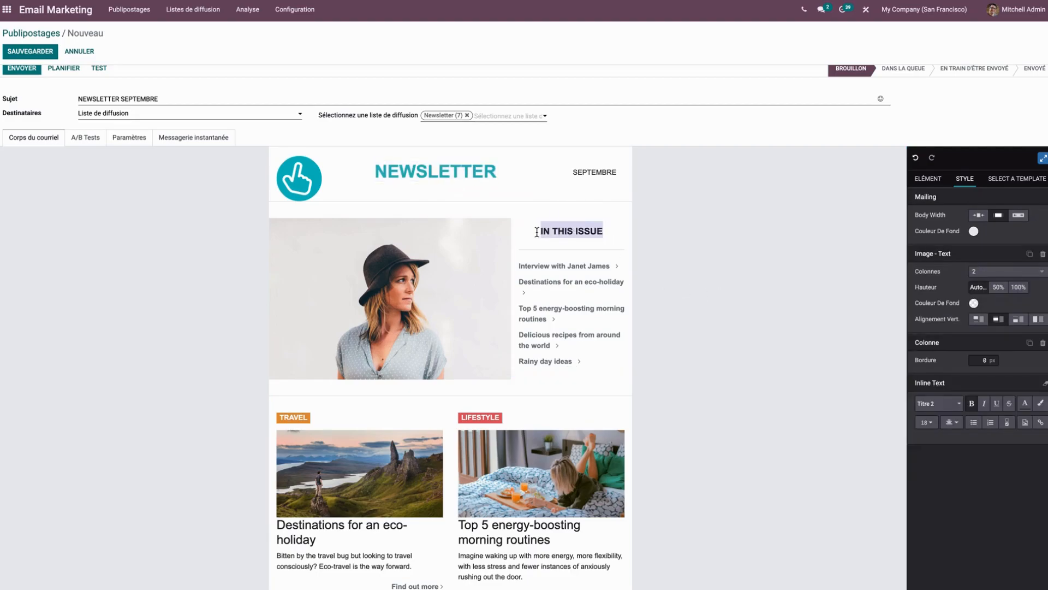
type("ACTUALITÉ")
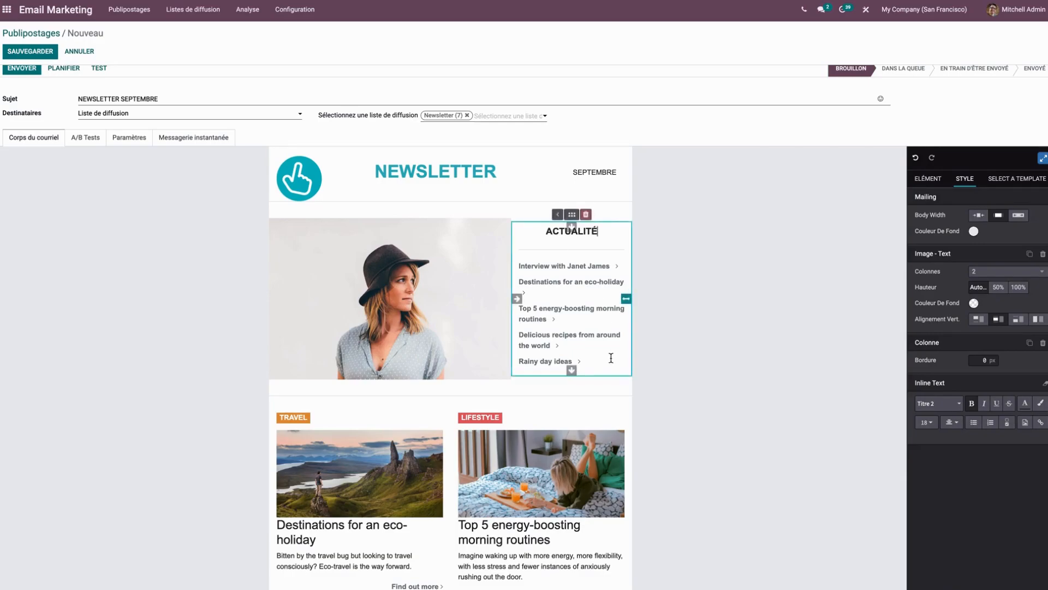
left_click_drag(609, 360, 516, 265)
key("BackSpace")
type("No")
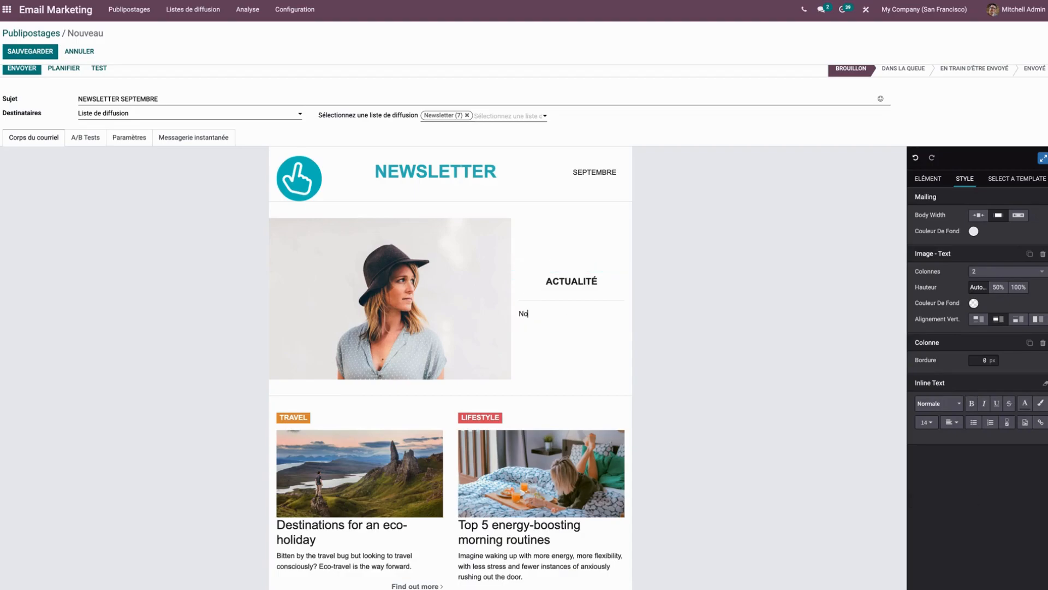
type("uvel article de blog")
key("Return")
type("C'est par ici !")
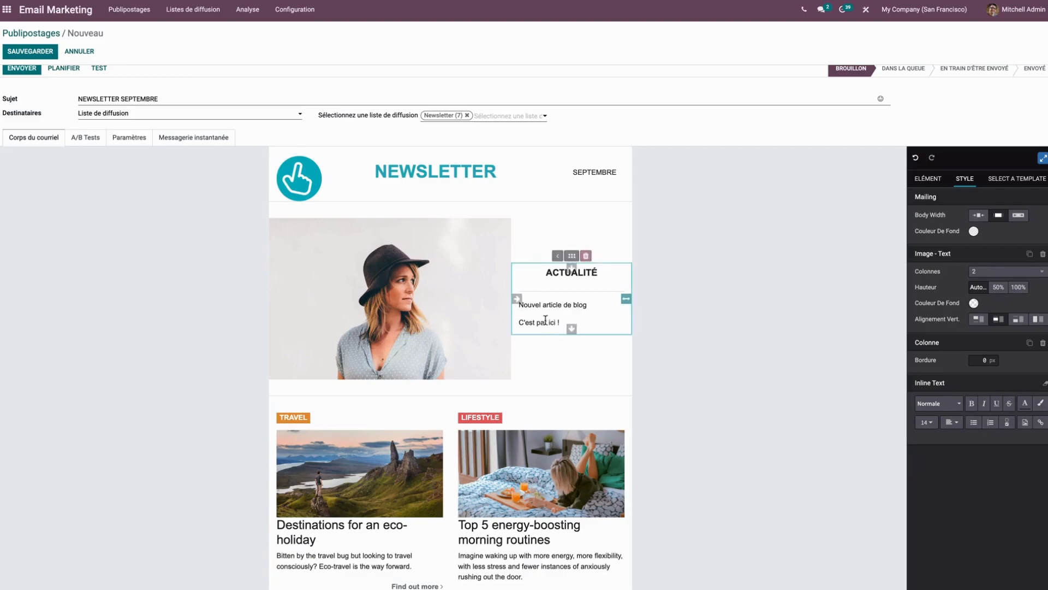
Turn the text "C'est par ici !" into a link with # as its URL.
left_click_drag(562, 323, 517, 323)
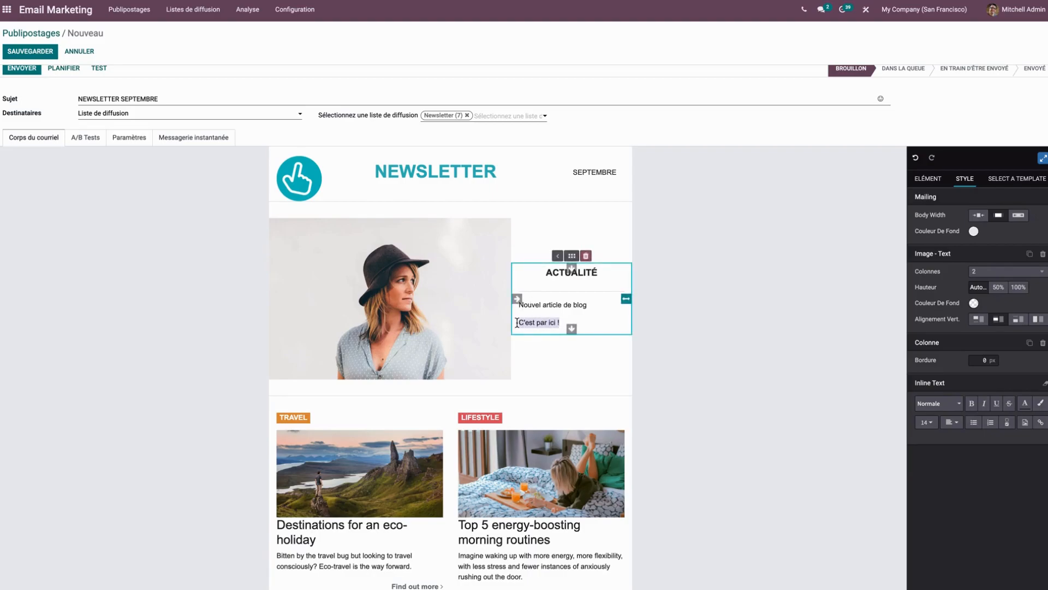
left_click(1041, 423)
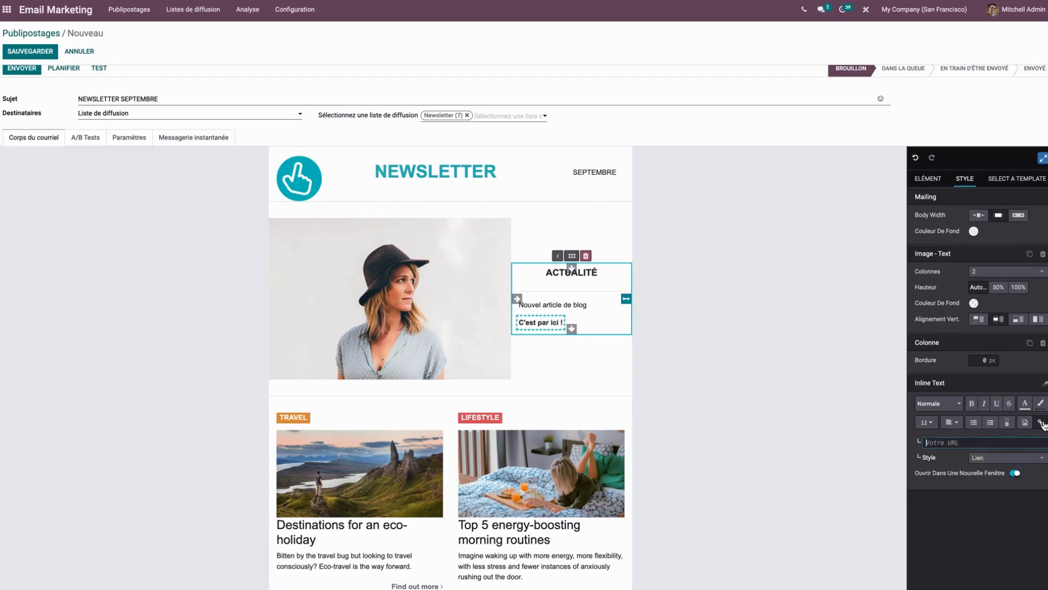
left_click(1014, 442)
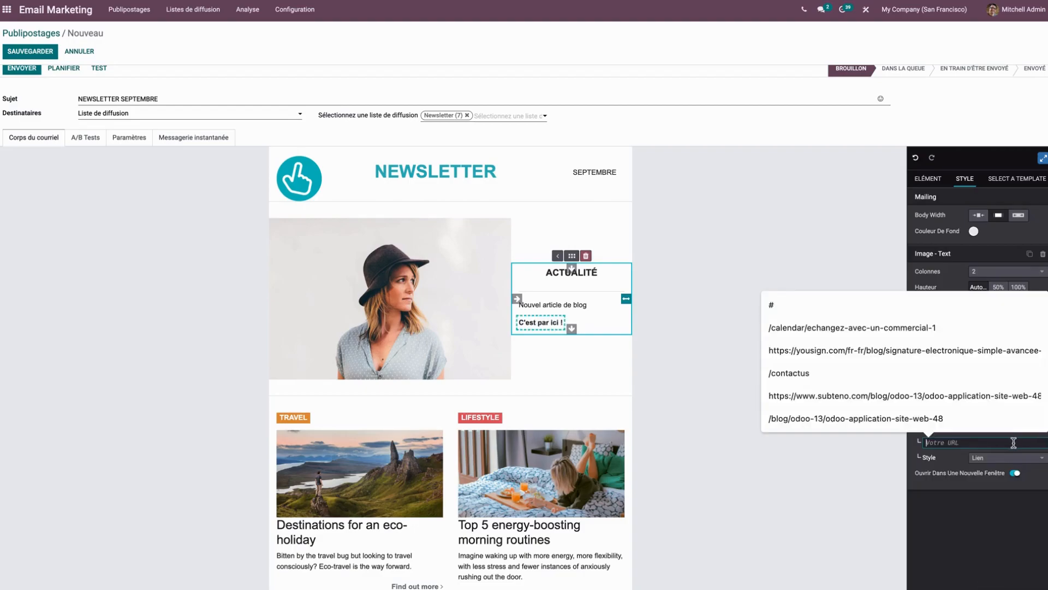
type("#")
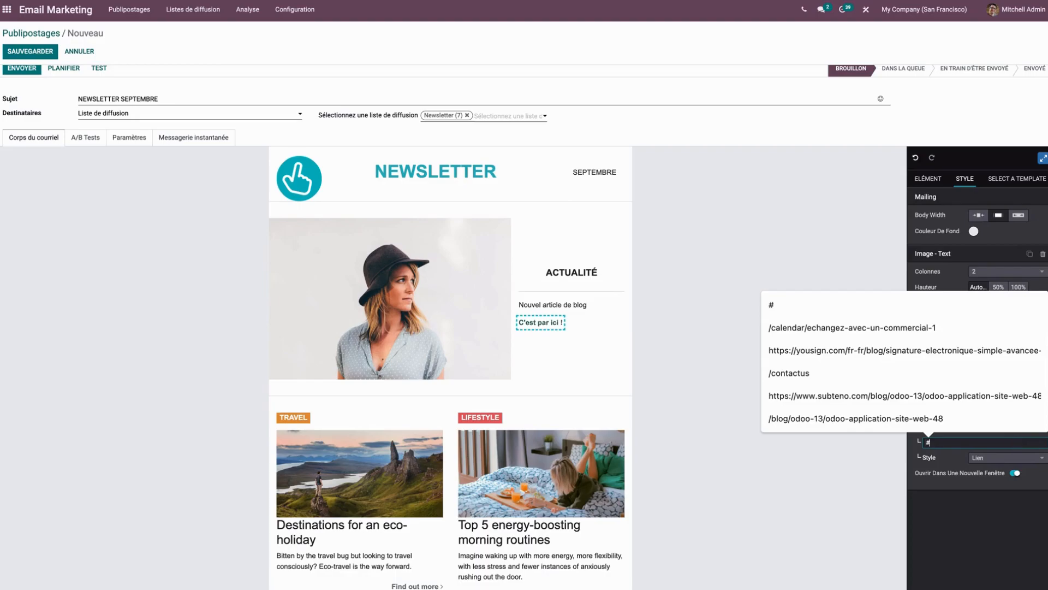
left_click(950, 463)
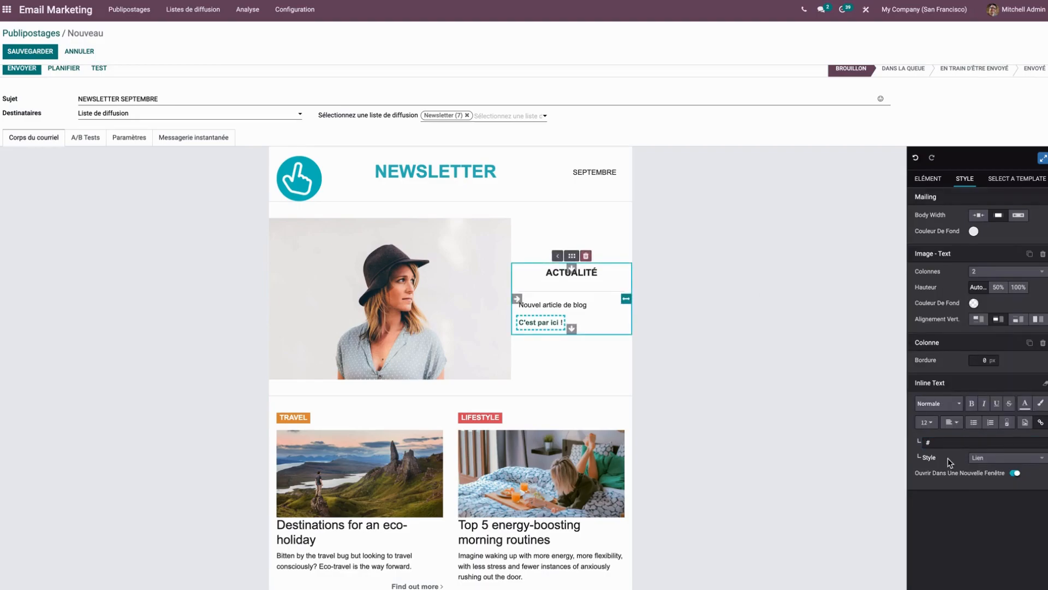
Style the "C'est par ici !" link as a Primaire button, size Moyen, with the Contour + Arrondi shape.
left_click(997, 458)
left_click(992, 483)
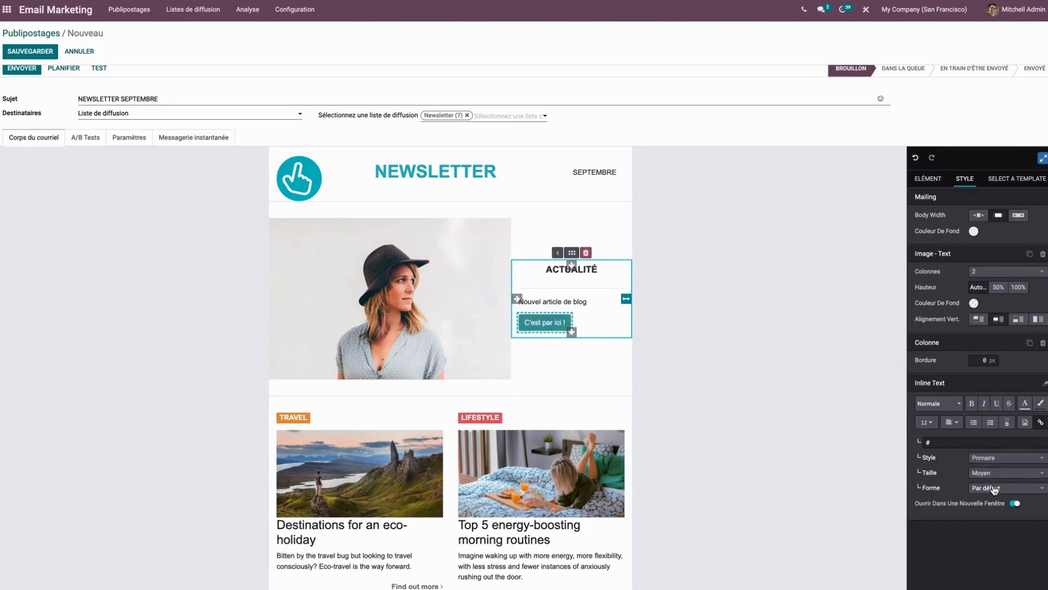
left_click(987, 474)
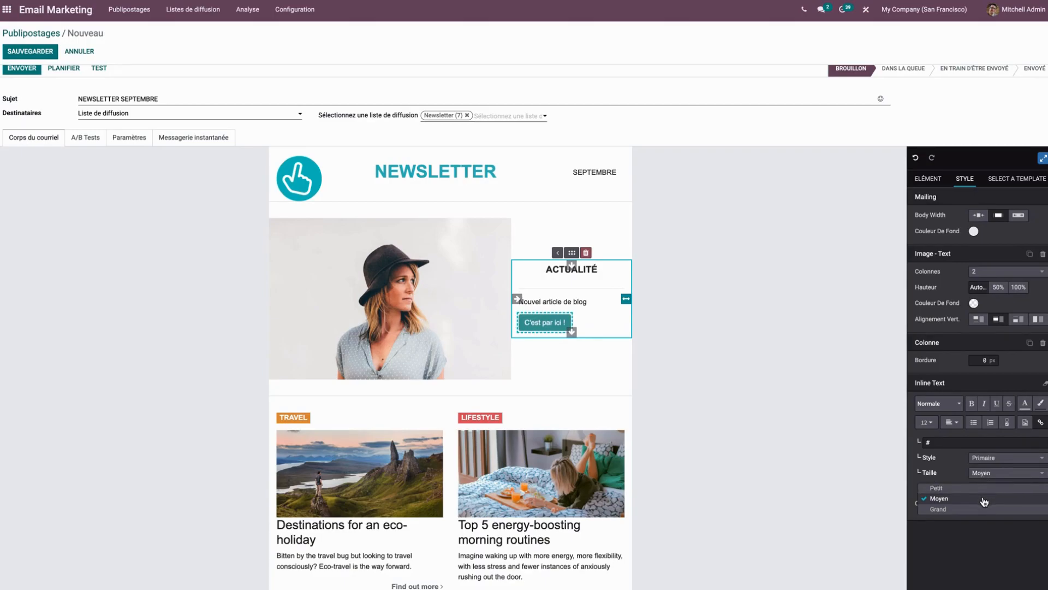
left_click(984, 499)
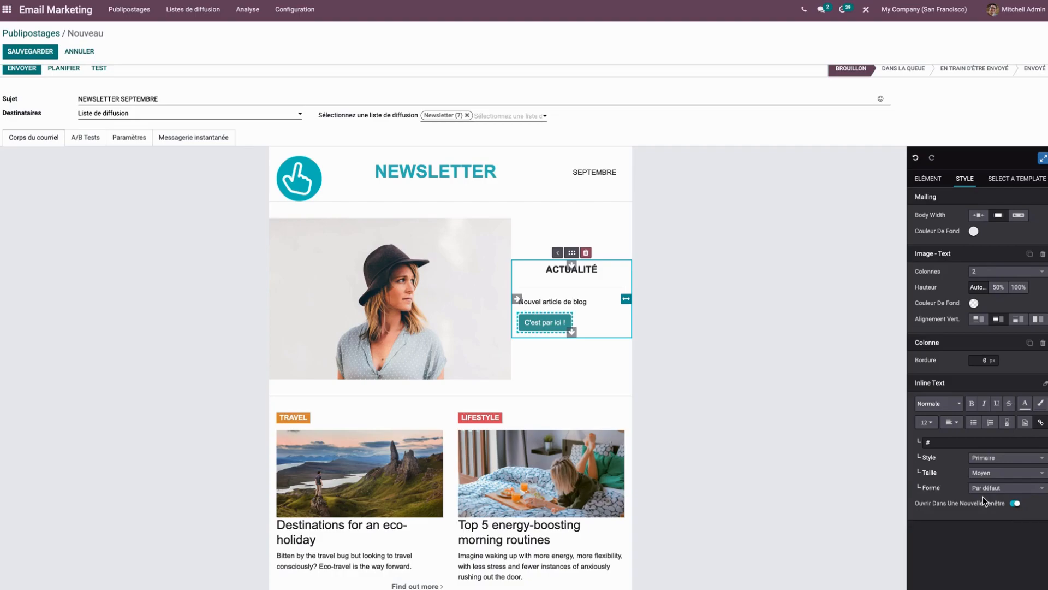
left_click(984, 489)
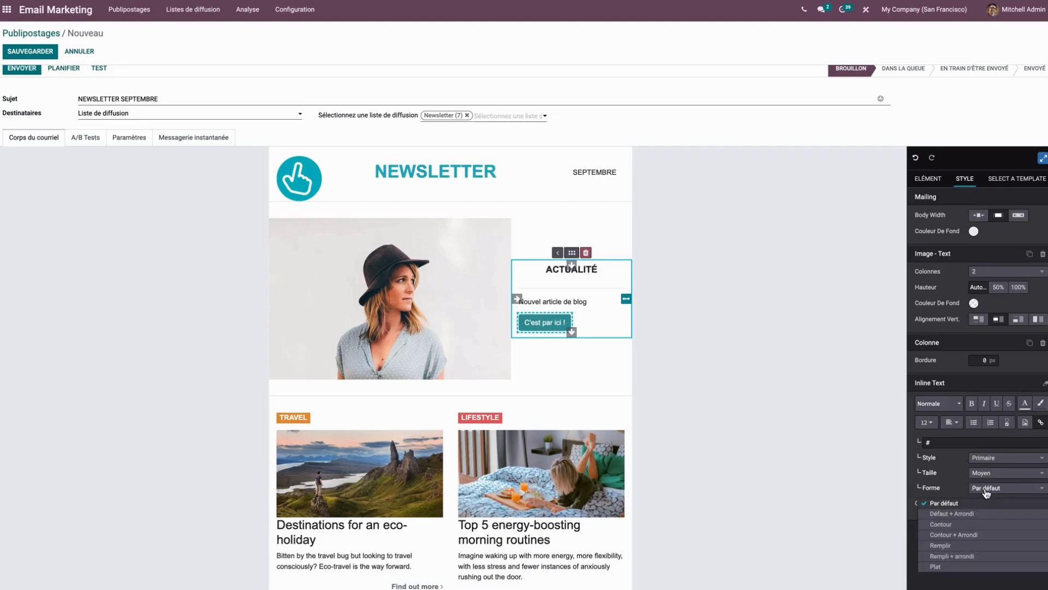
left_click(984, 535)
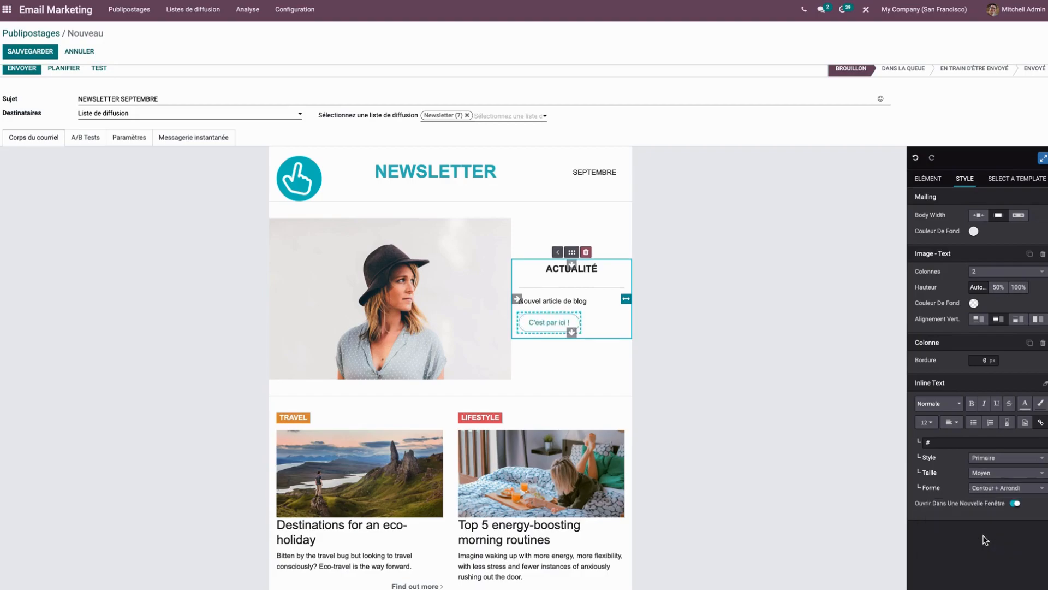
Centre the "C'est par ici !" button and the "Nouvel article de blog" line within the ACTUALITÉ column.
left_click(953, 422)
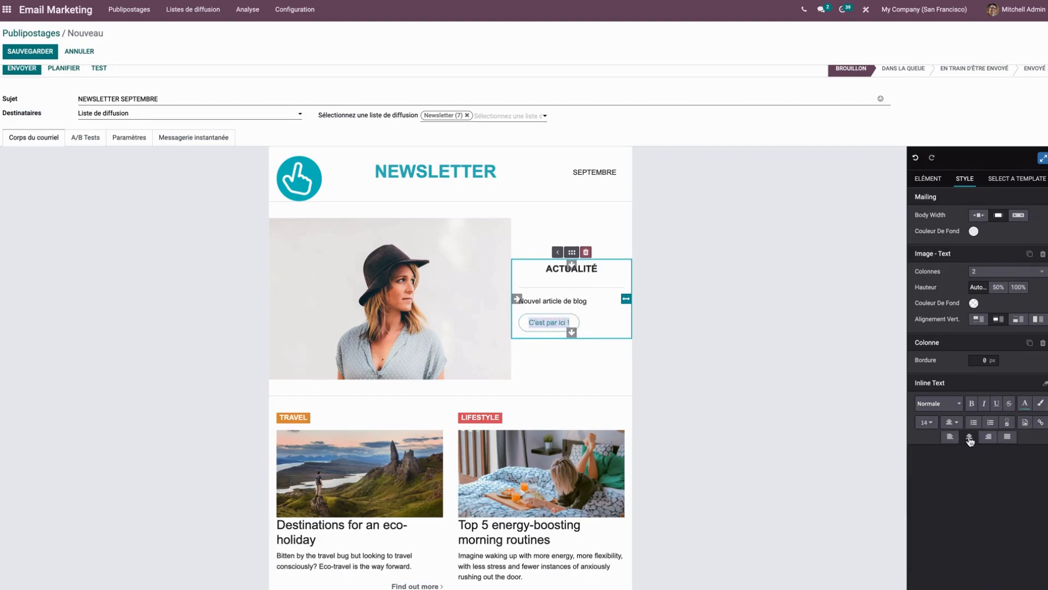
left_click(971, 438)
left_click_drag(589, 302, 510, 304)
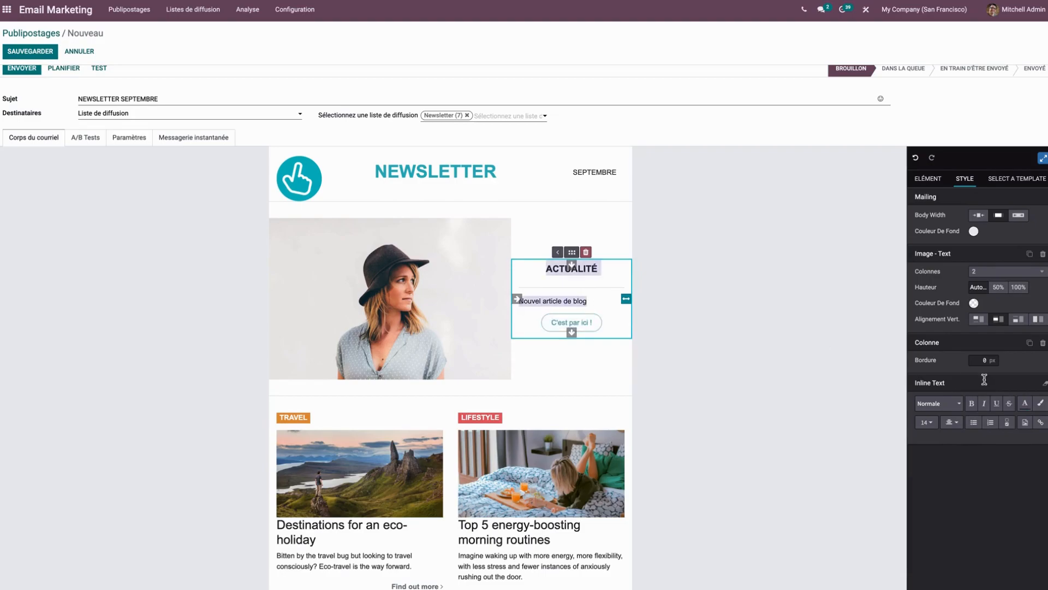
left_click(949, 383)
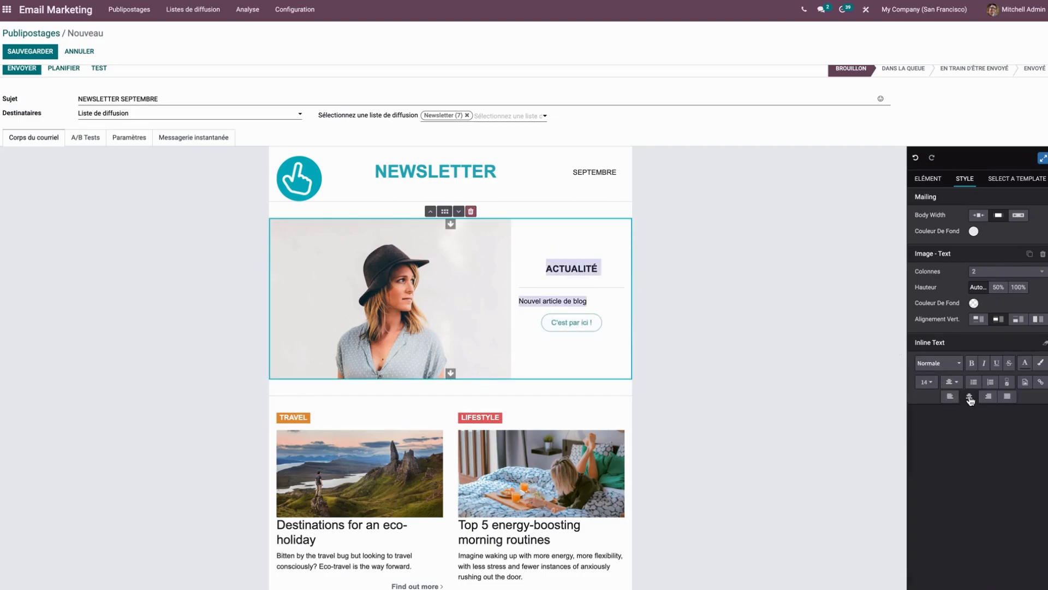
left_click(970, 396)
left_click(764, 441)
Delete the TRAVEL and LIFESTYLE article columns below the main photo.
scroll(765, 441, "down", 3)
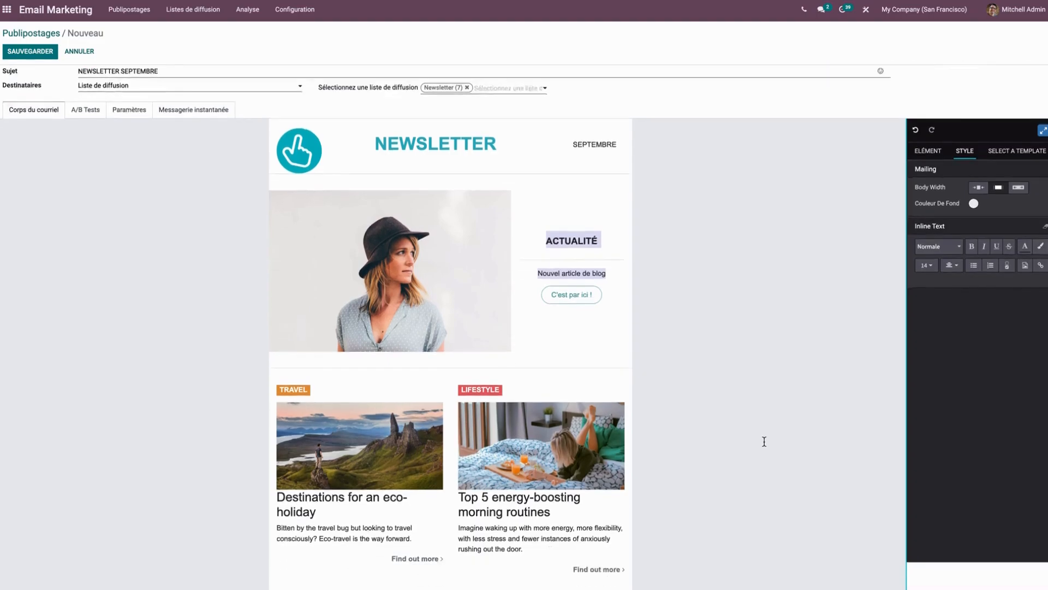
left_click(386, 332)
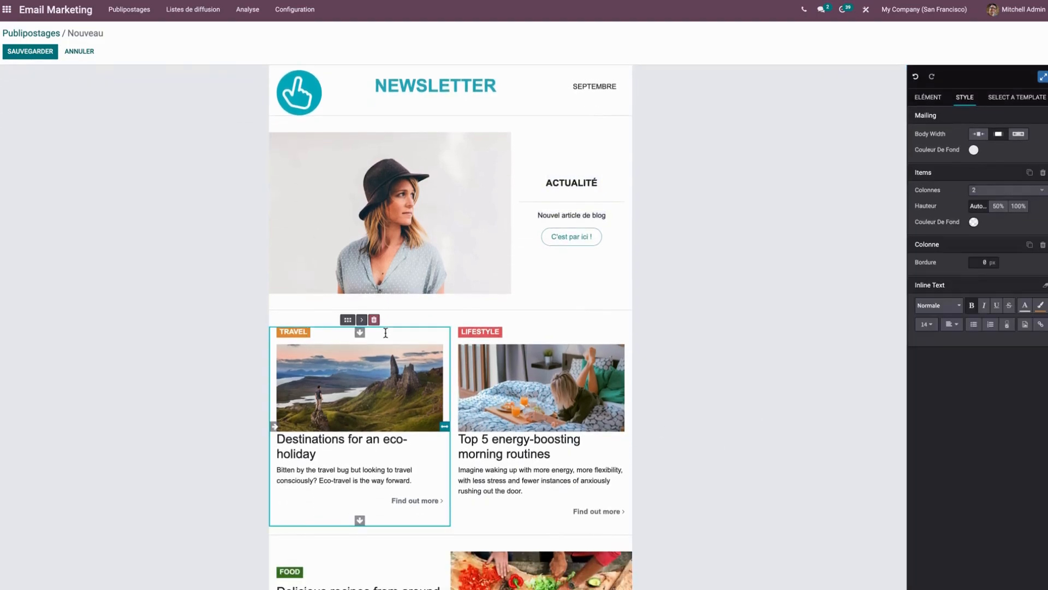
left_click(374, 321)
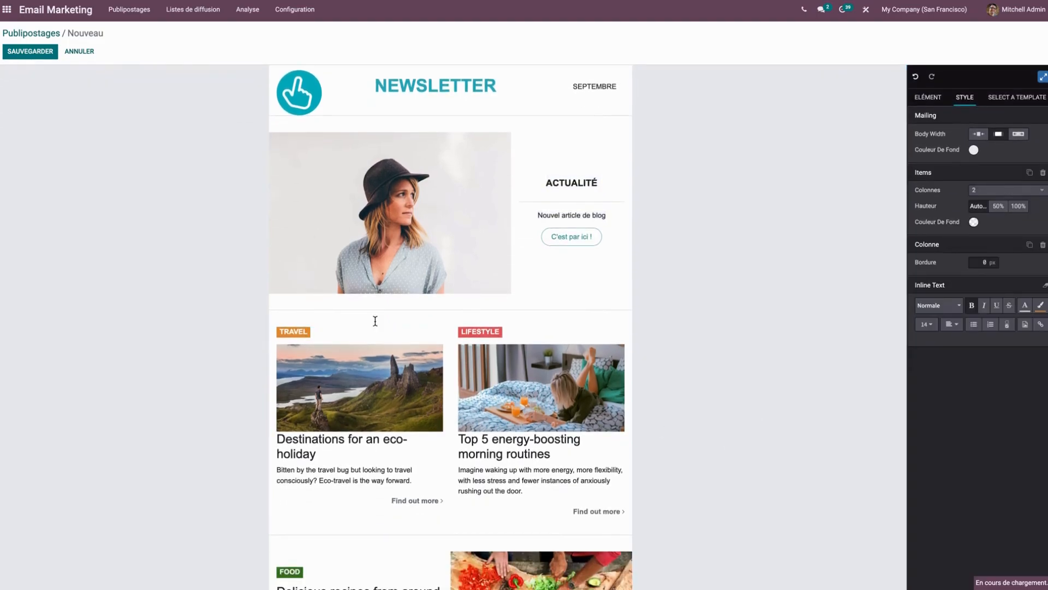
left_click(370, 321)
left_click(366, 331)
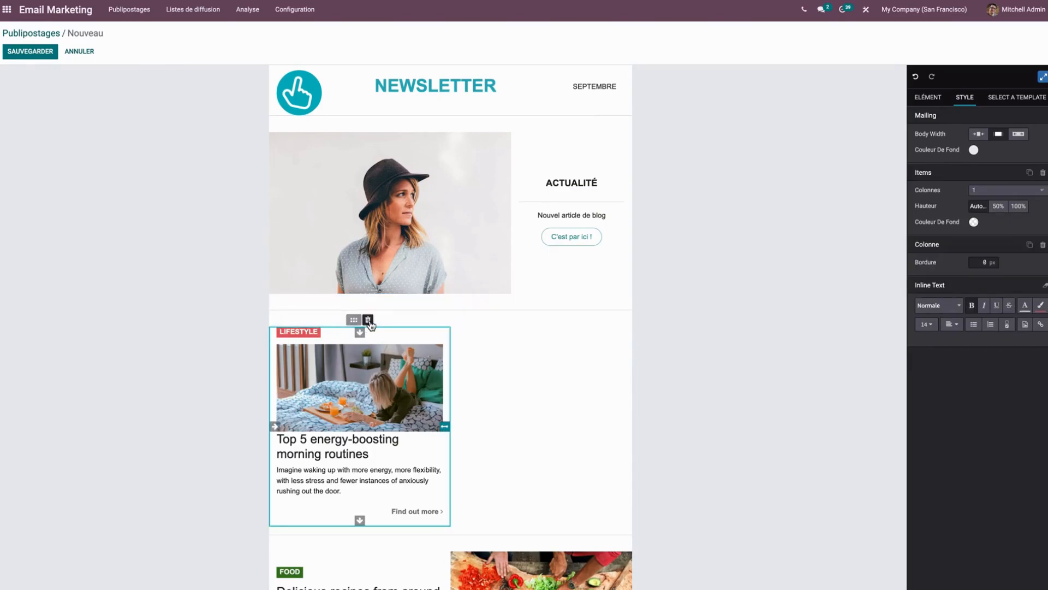
left_click(367, 316)
left_click(372, 322)
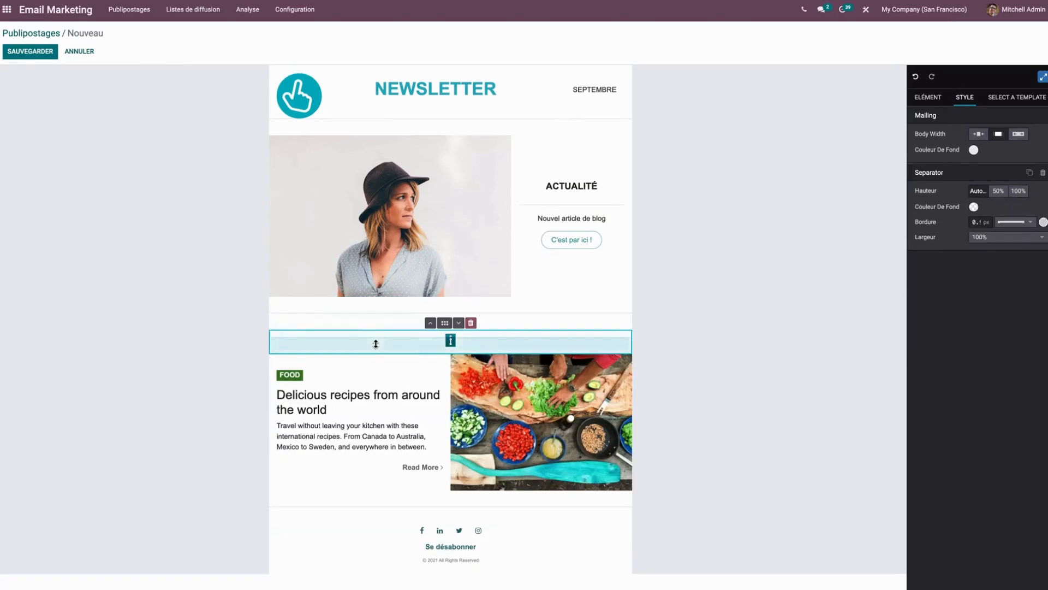
Delete the extra separator under the main section and the FOOD text and image block.
left_click(471, 323)
left_click(404, 346)
left_click(374, 337)
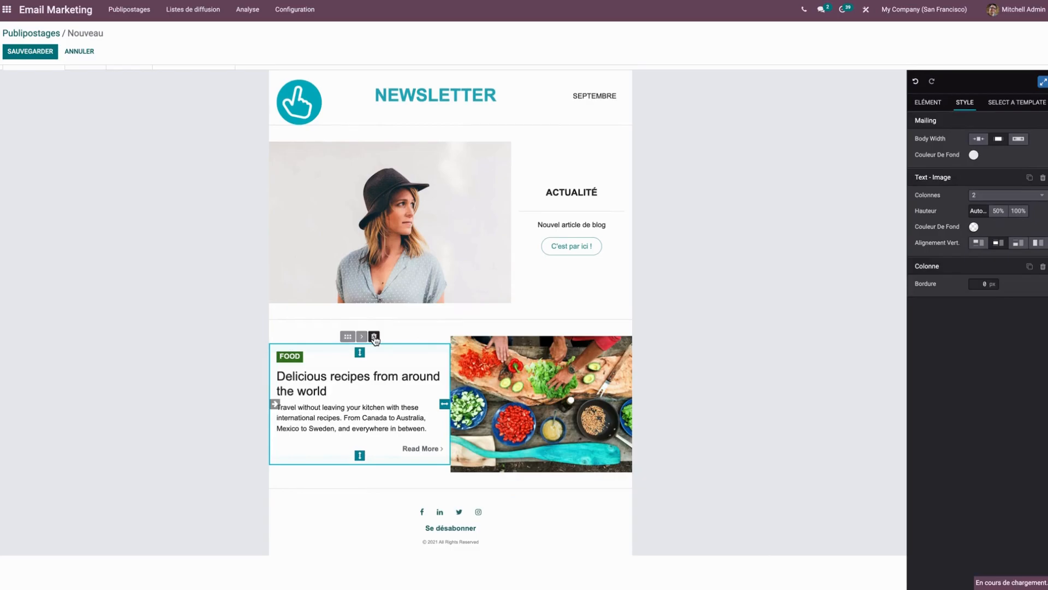
left_click(368, 337)
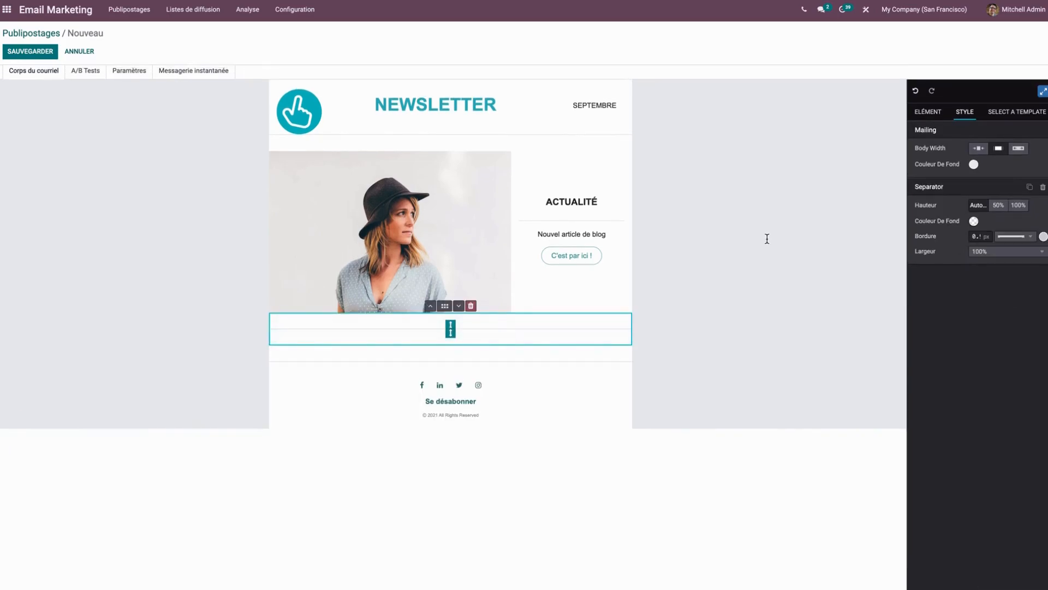
Insert a Features block between the separator below the photo and the footer.
left_click(928, 111)
scroll(992, 371, "down", 3)
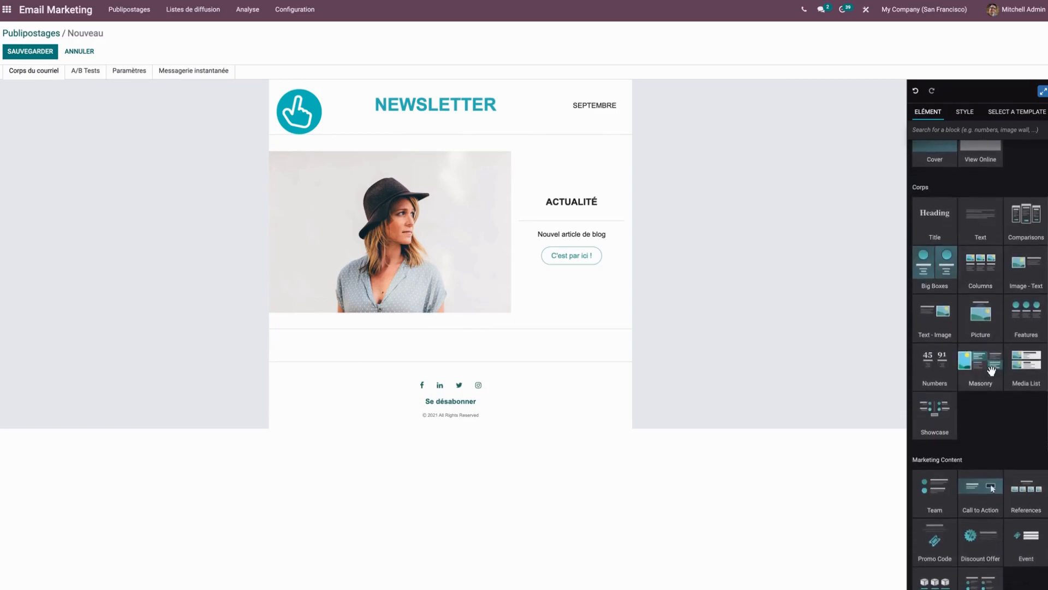
scroll(992, 370, "down", 2)
scroll(992, 370, "up", 2)
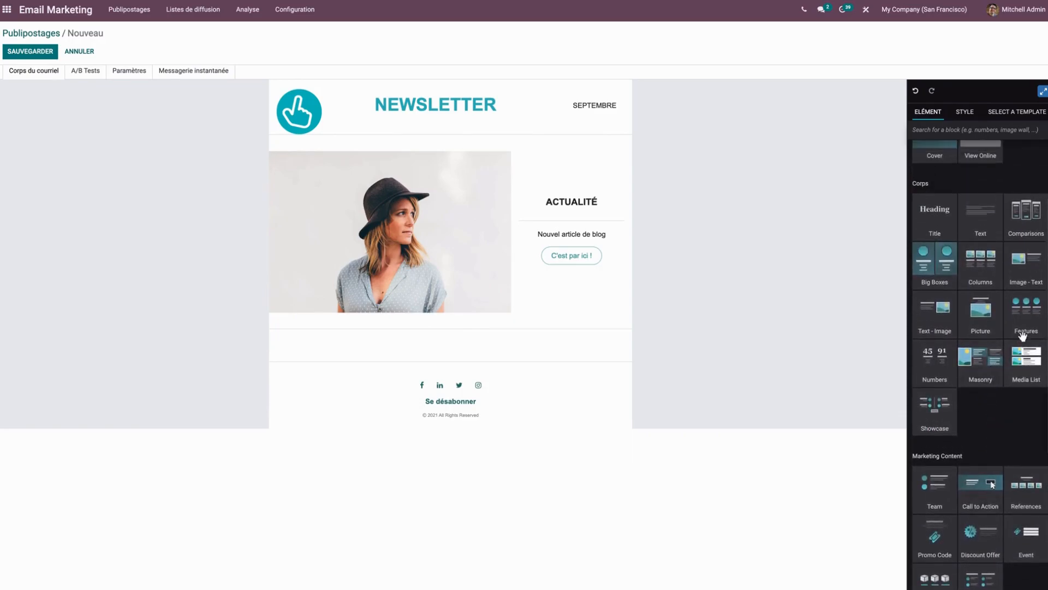
left_click_drag(1027, 309, 569, 345)
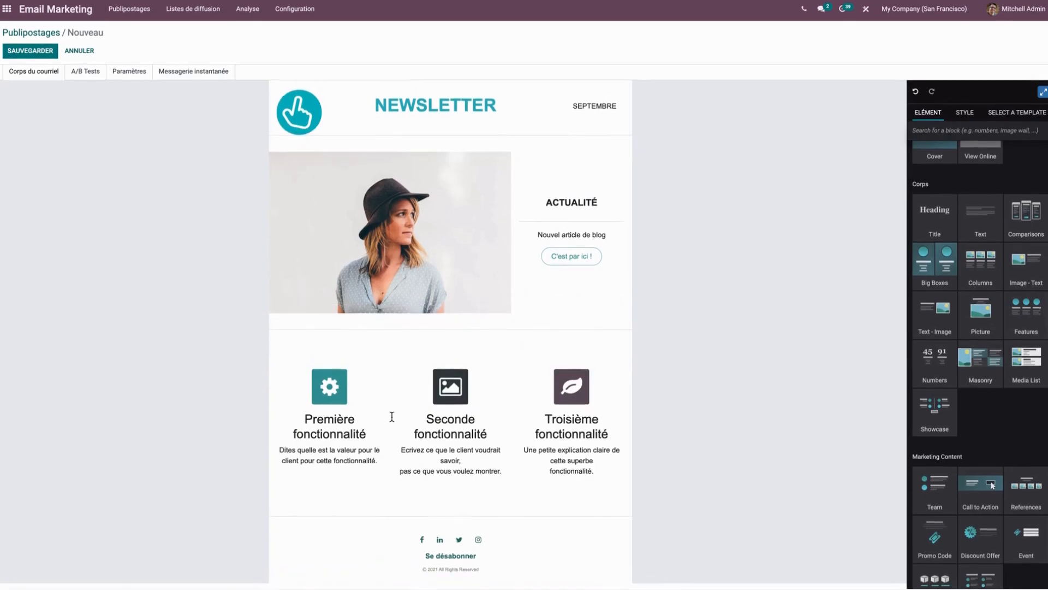
Replace the gear icon of the first feature with the shopping bag pictogram, searching for "bag".
double_click(329, 392)
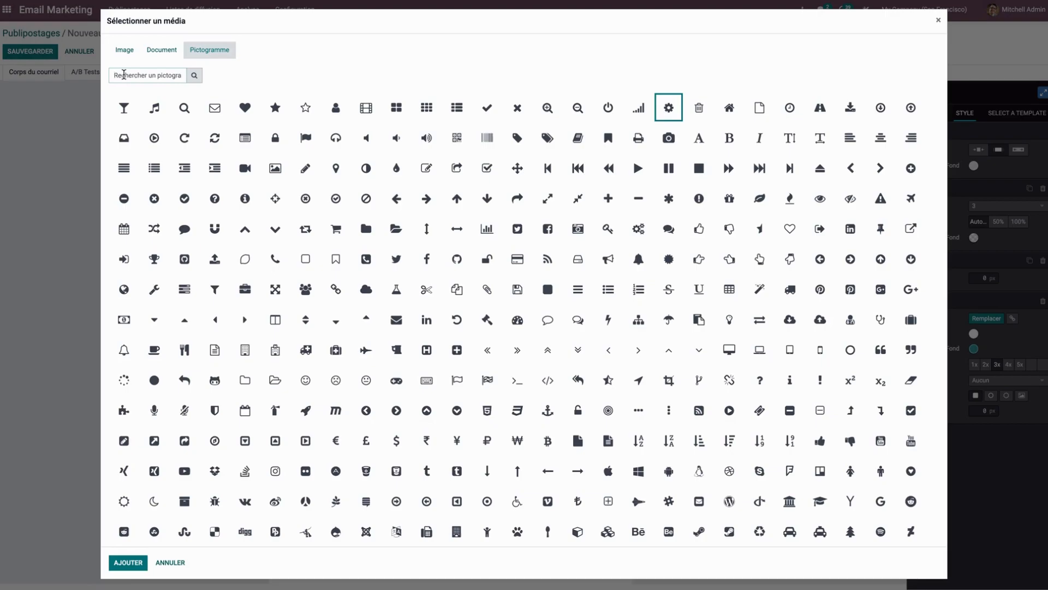
type("bag")
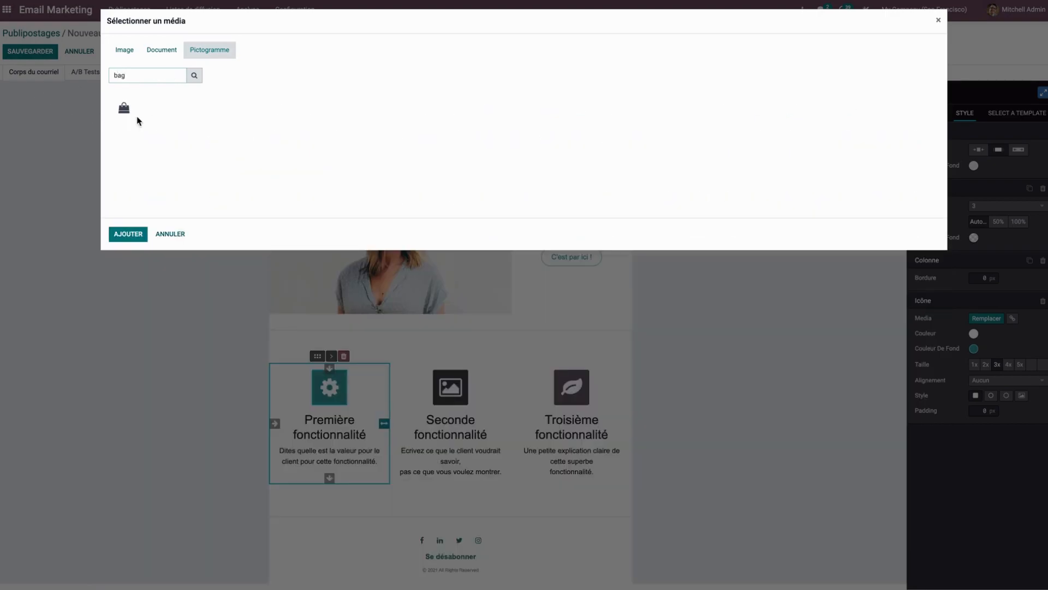
left_click(119, 106)
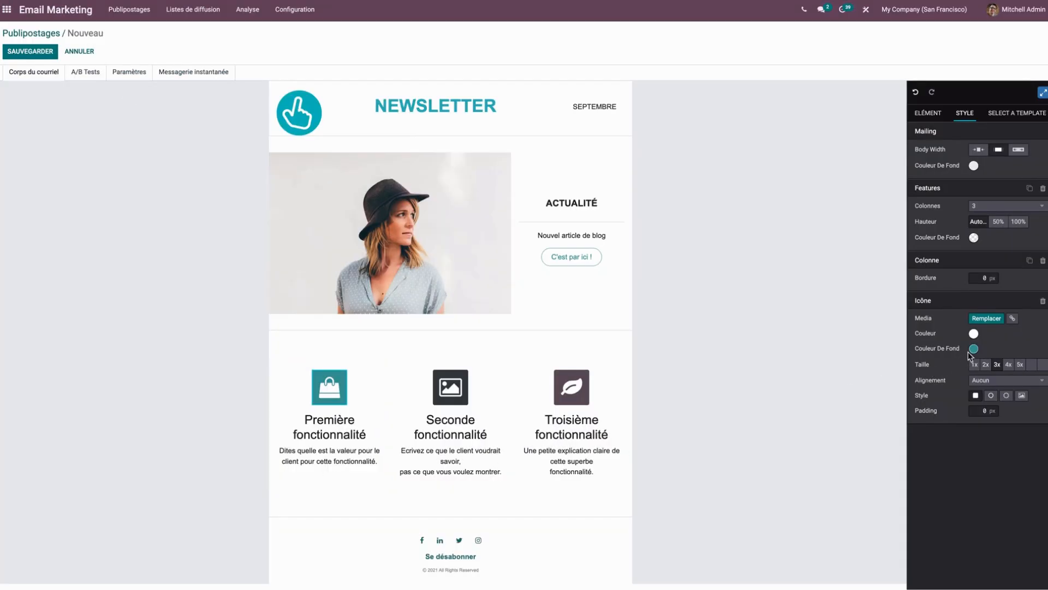
Give the bag icon the newsletter title's custom turquoise as background colour and a light theme colour for the pictogram.
left_click(973, 348)
left_click(964, 370)
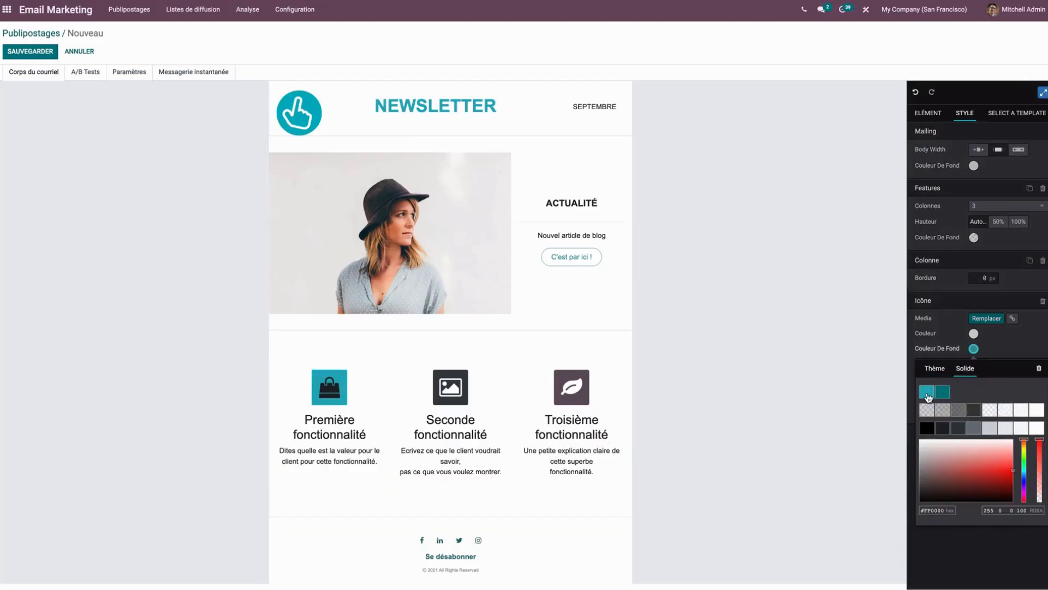
left_click(928, 394)
left_click(975, 335)
left_click(942, 376)
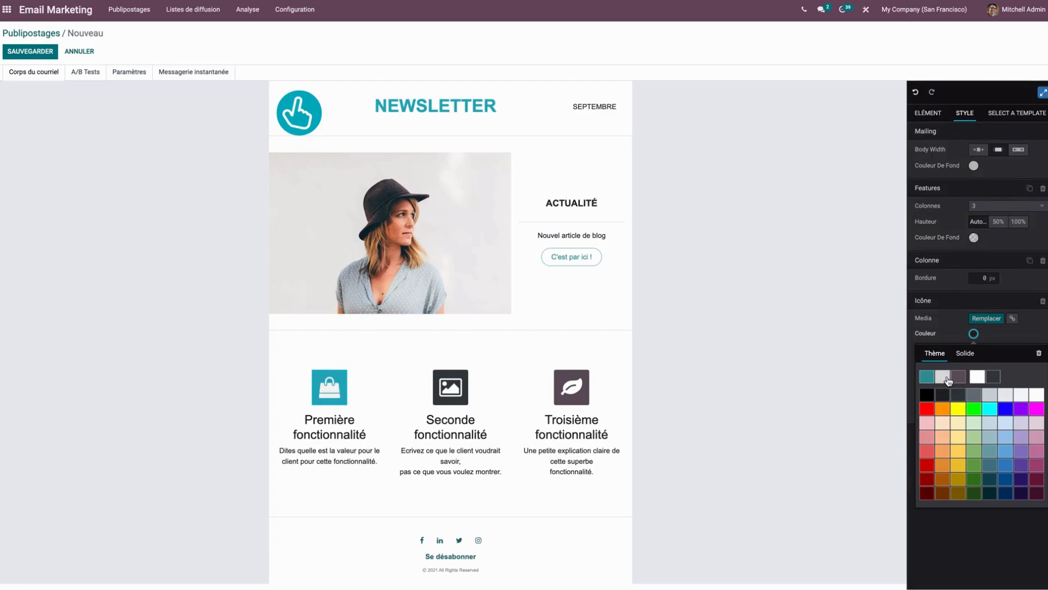
Select the Facebook icon in the footer and open its link URL for editing.
left_click(385, 541)
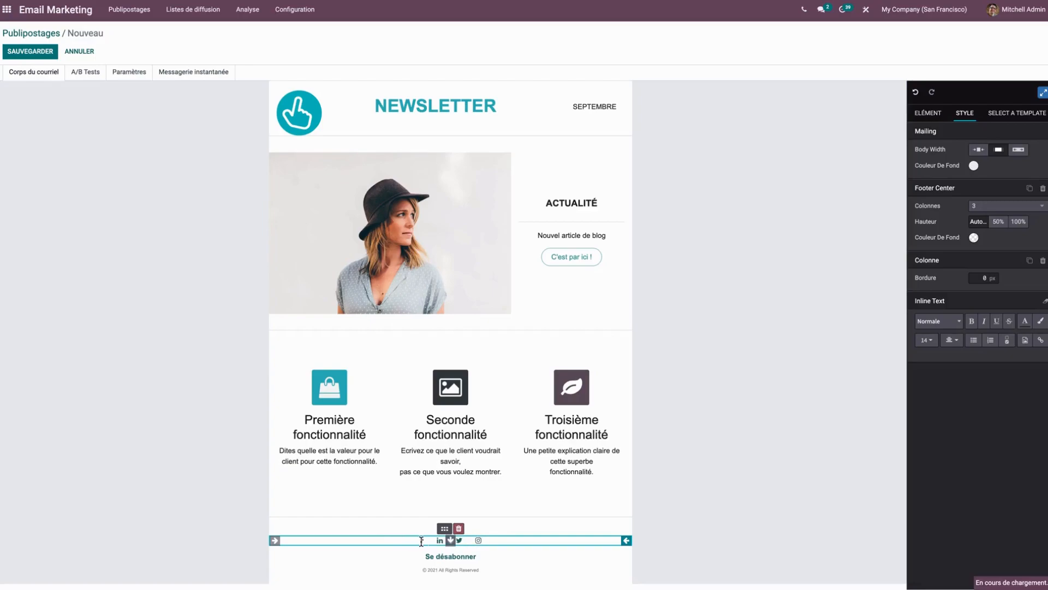
left_click(423, 540)
left_click(487, 573)
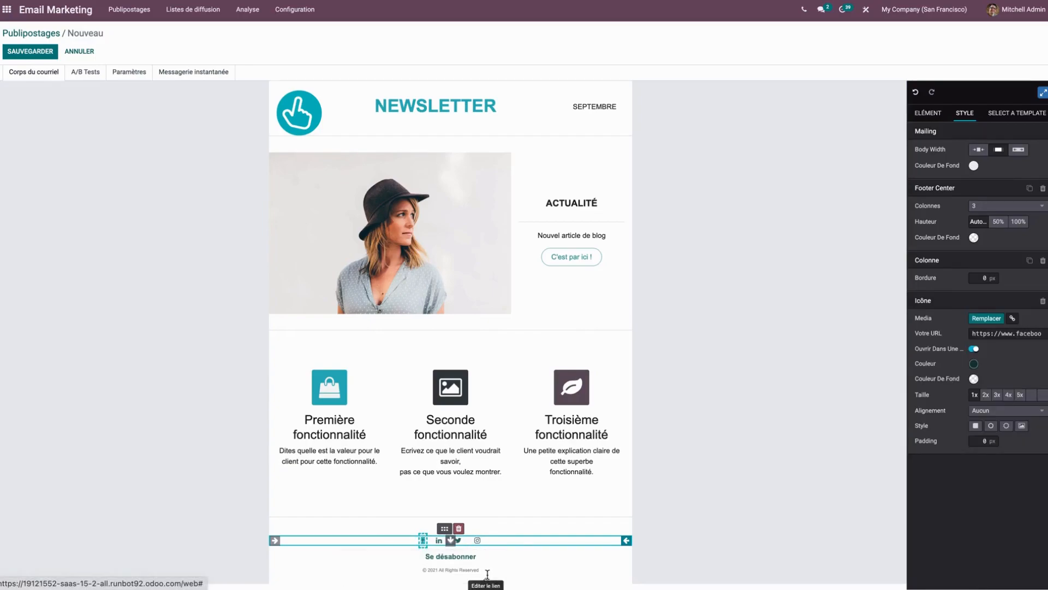
left_click(1020, 332)
key("Return")
Save the NEWSLETTER SEPTEMBRE mailing.
left_click(814, 337)
scroll(815, 338, "up", 3)
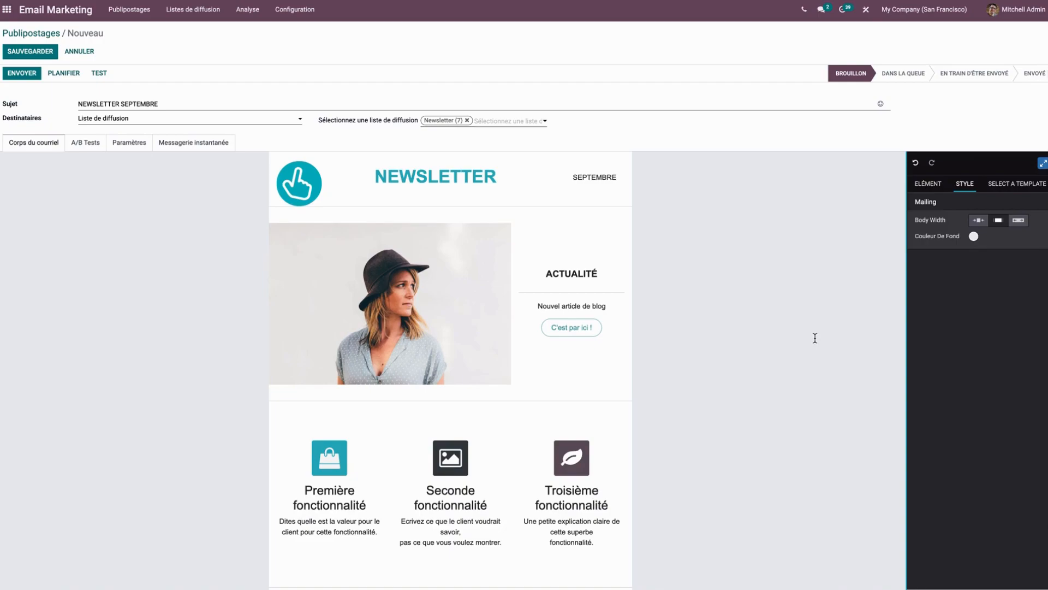
left_click(32, 52)
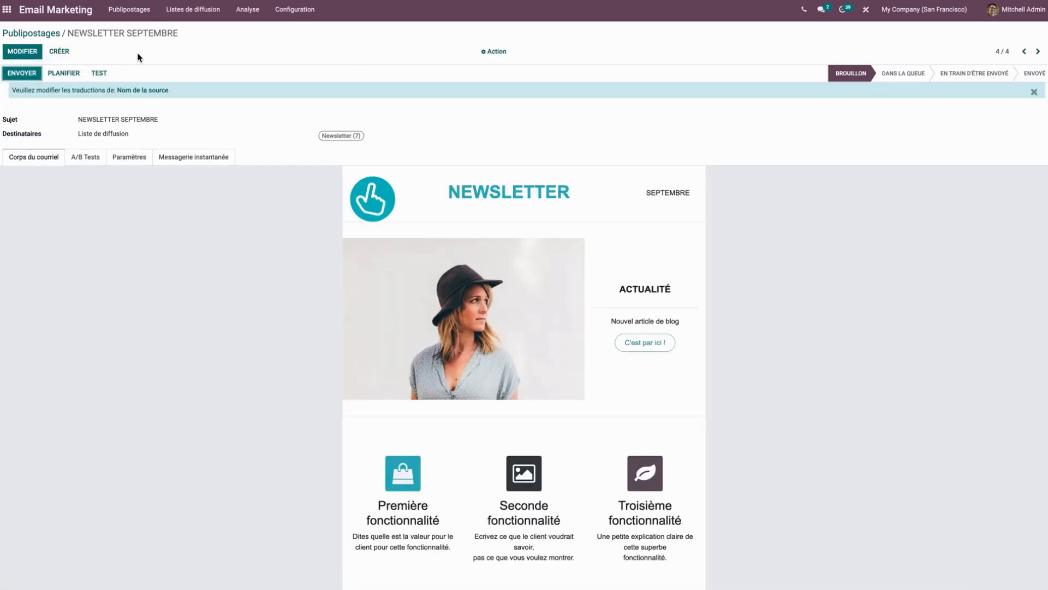
Open the test email form, examine its recipient address and close it without sending.
left_click(97, 74)
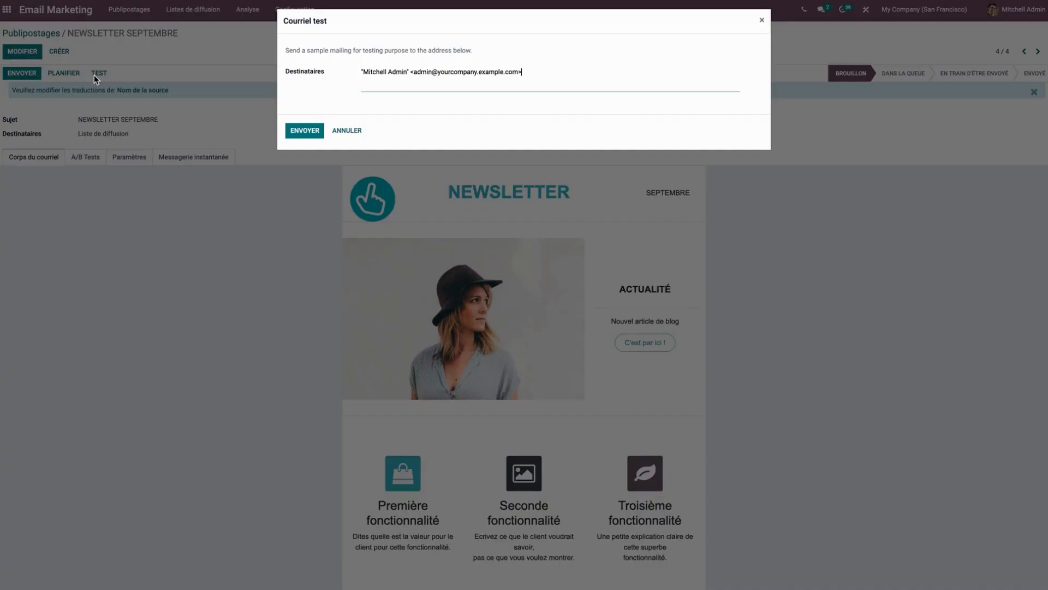
left_click_drag(547, 71, 295, 75)
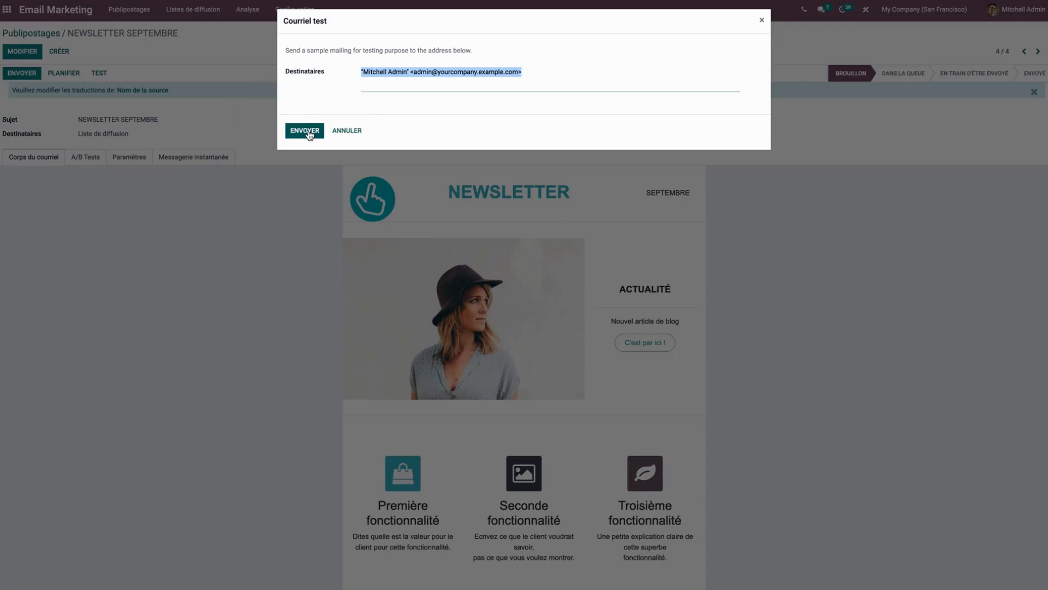
left_click(338, 131)
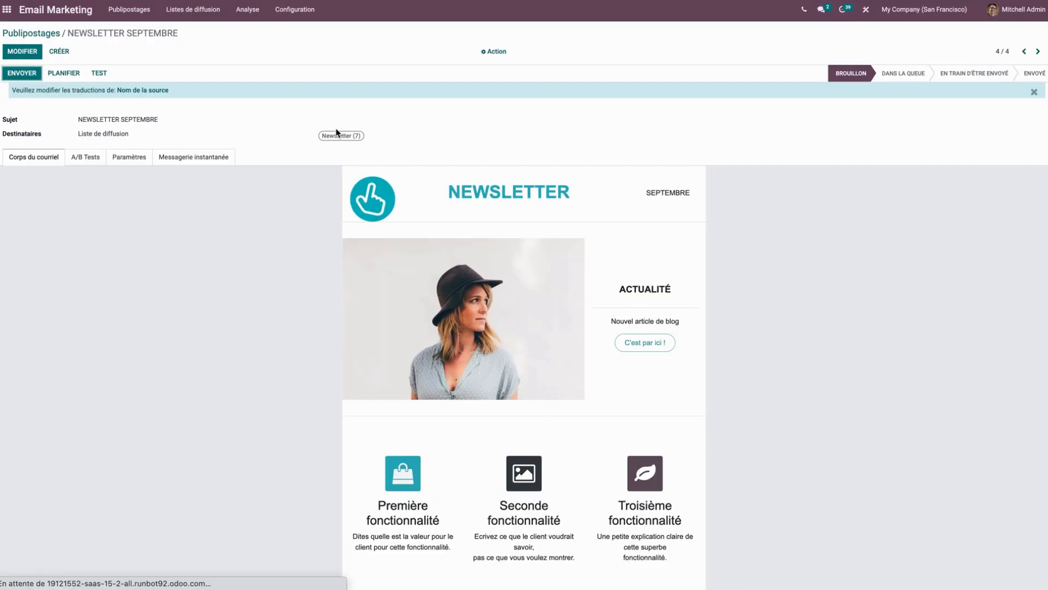
Schedule the mailing to be sent on 09/09/2022 at 14:00:00 and return to the mailings list.
left_click(62, 74)
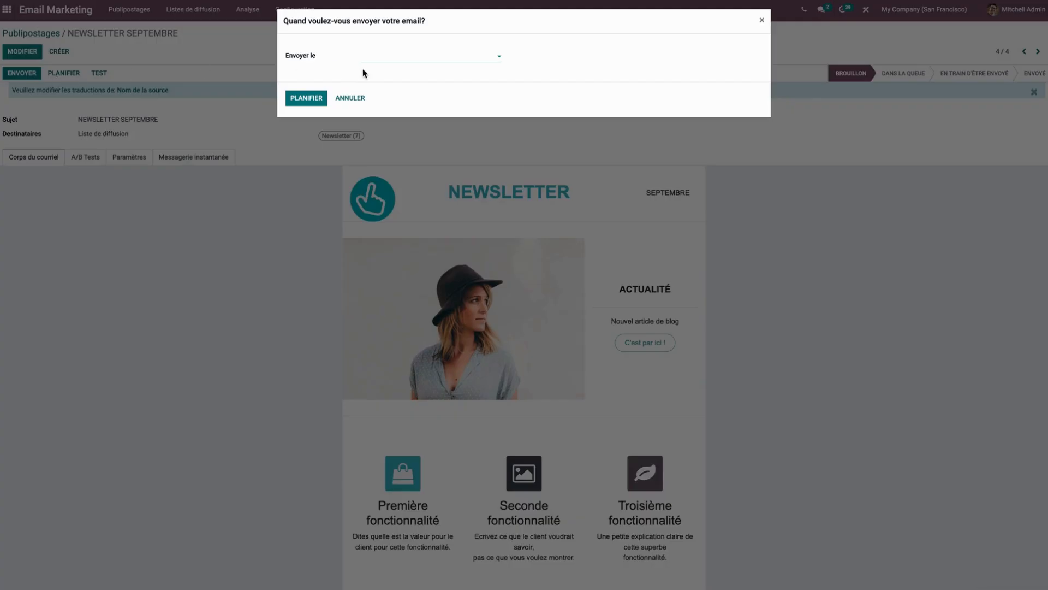
left_click(404, 60)
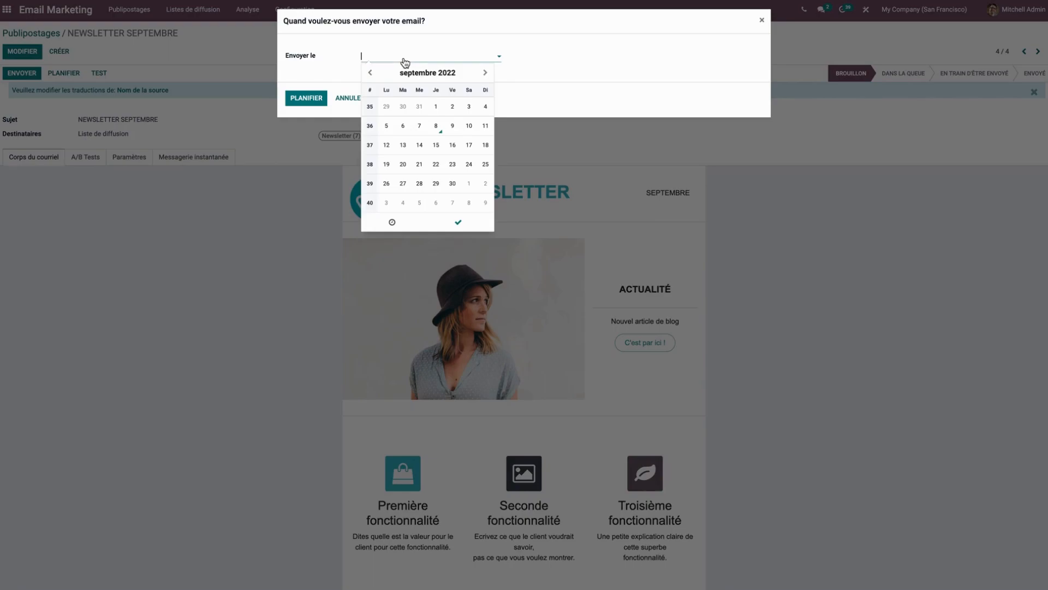
left_click(453, 127)
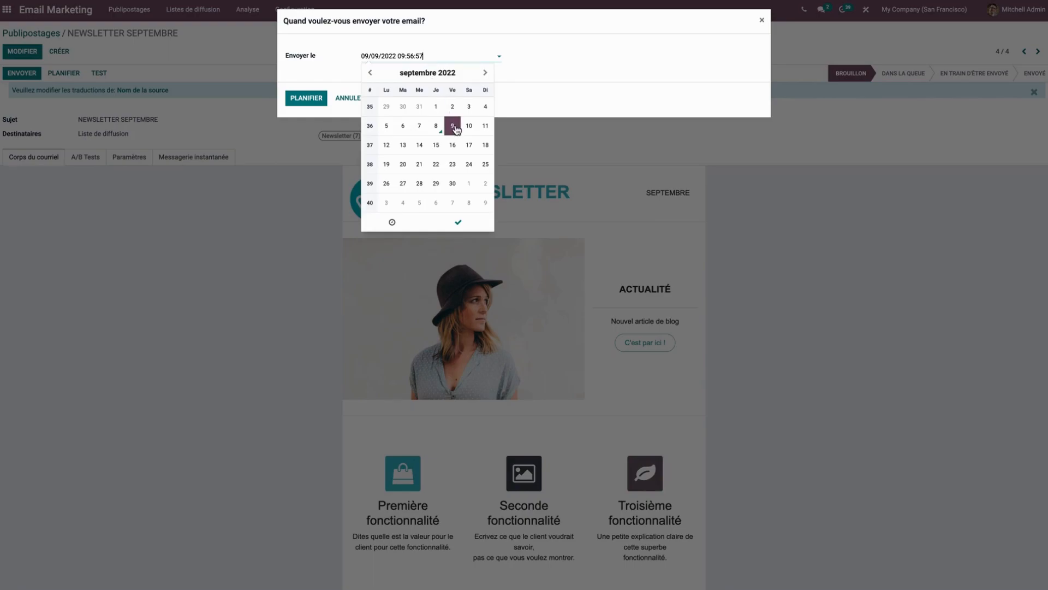
left_click(392, 221)
left_click(380, 146)
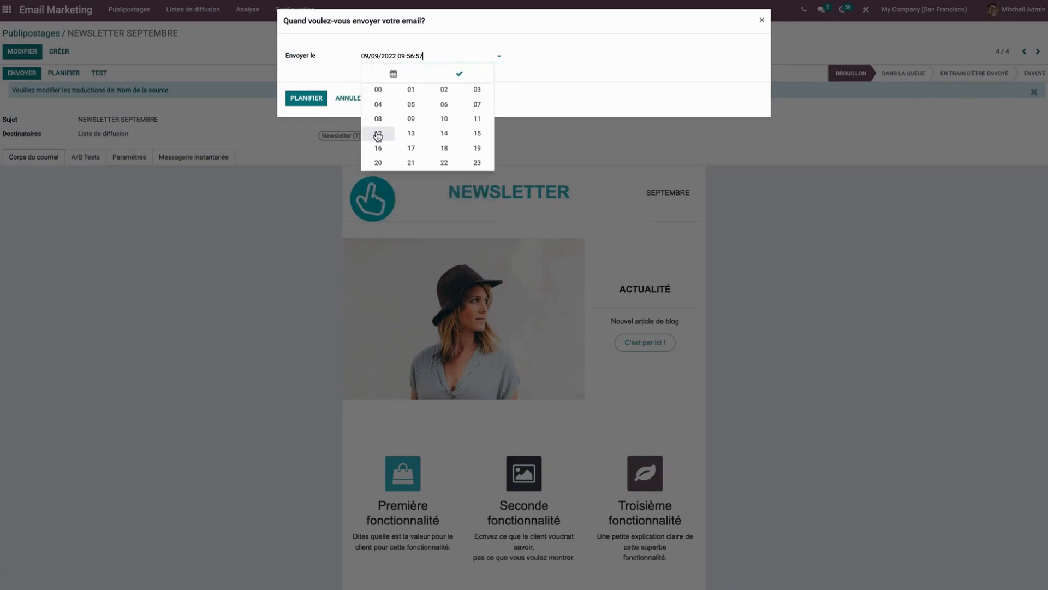
left_click(443, 134)
left_click(428, 133)
left_click(378, 97)
left_click(428, 134)
left_click(378, 96)
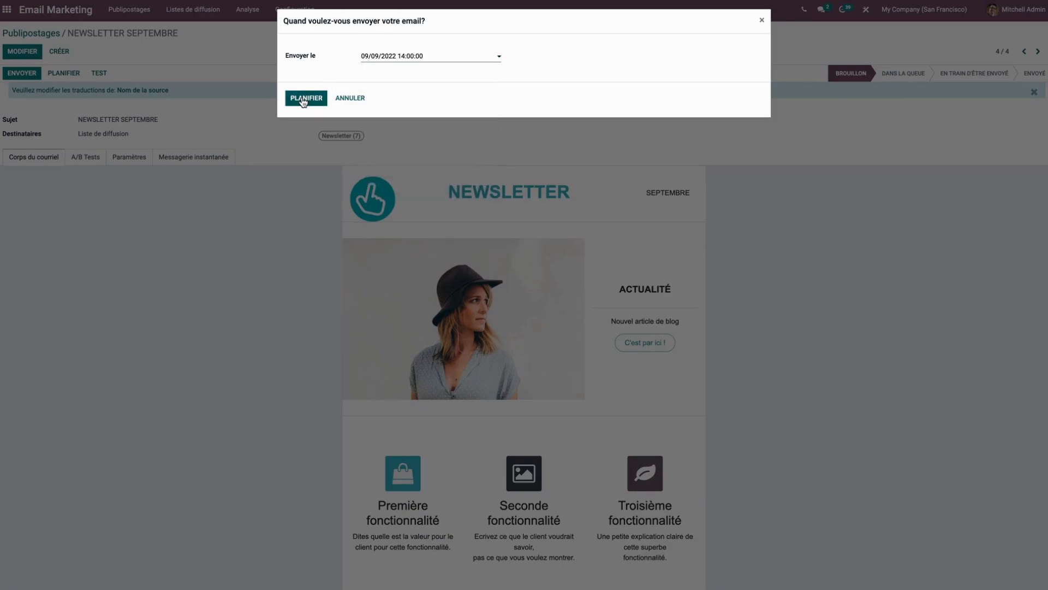
left_click(305, 98)
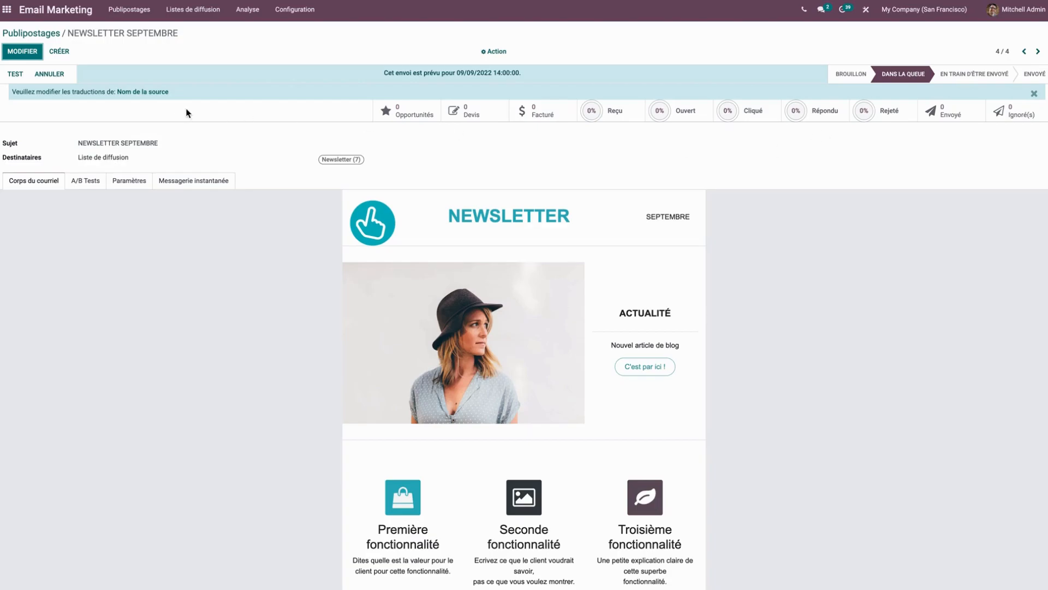
left_click(36, 31)
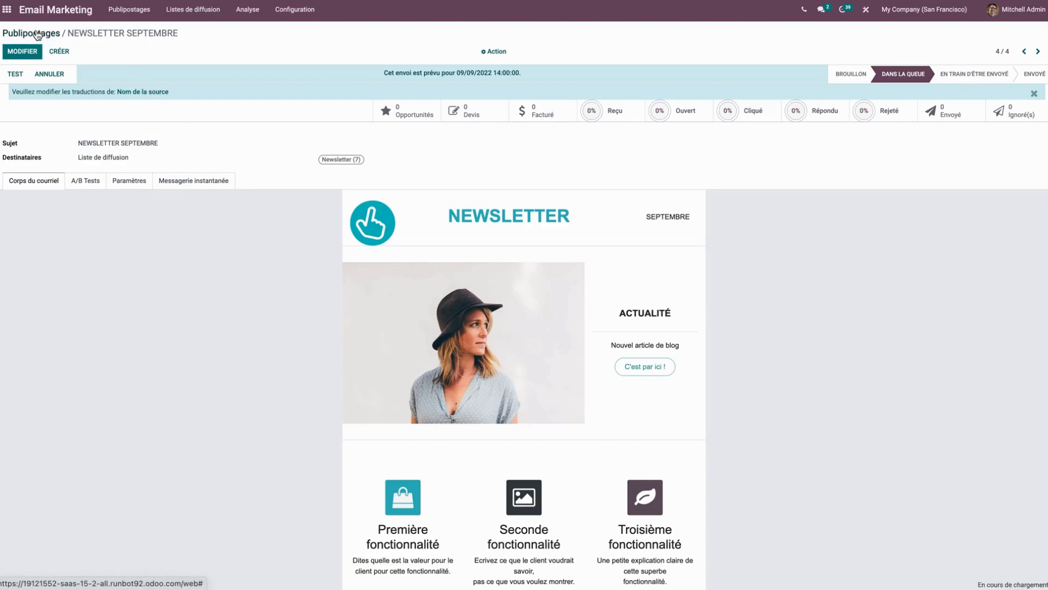